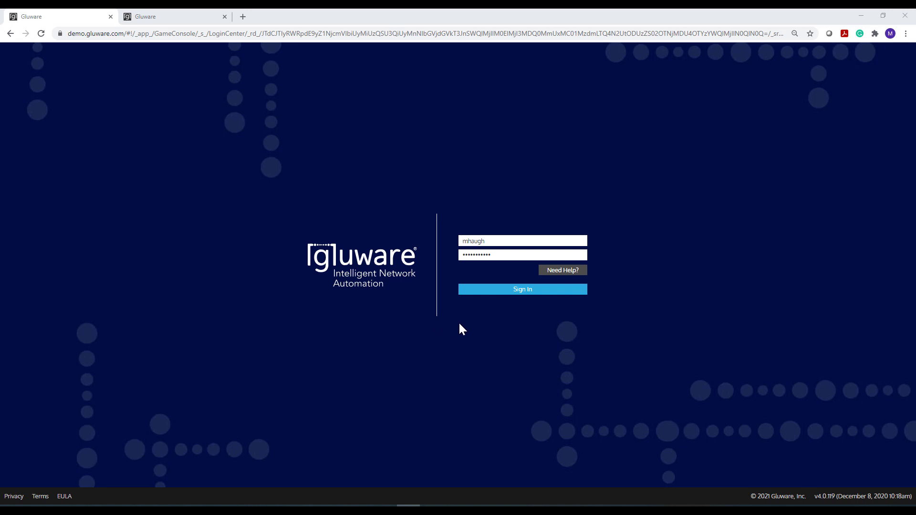
Sign in with the prefilled account credentials and open System Settings
{"action": "left_click", "coordinate": [475, 294]}
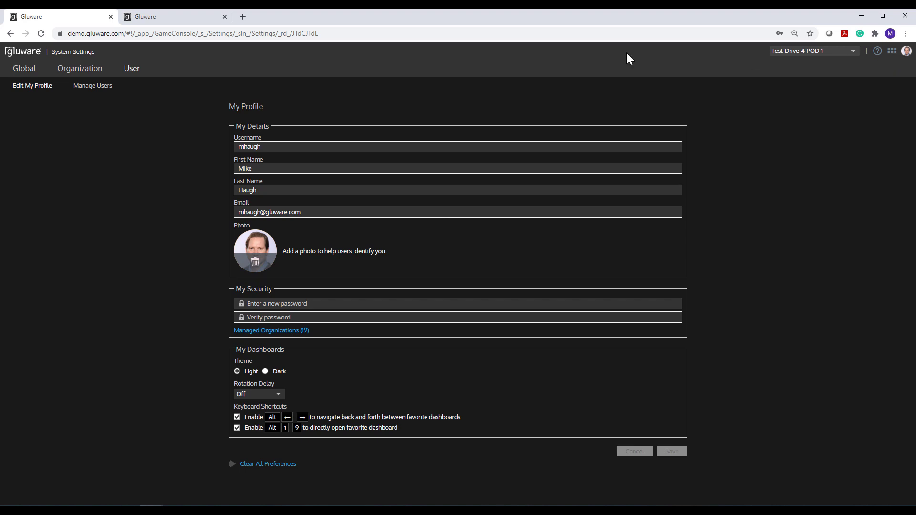
{"action": "left_click", "coordinate": [893, 53]}
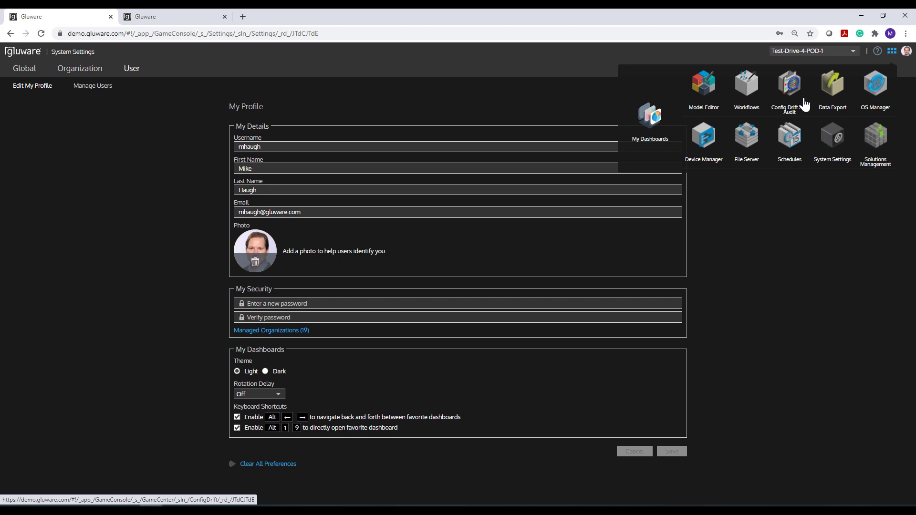
{"action": "left_click", "coordinate": [832, 137]}
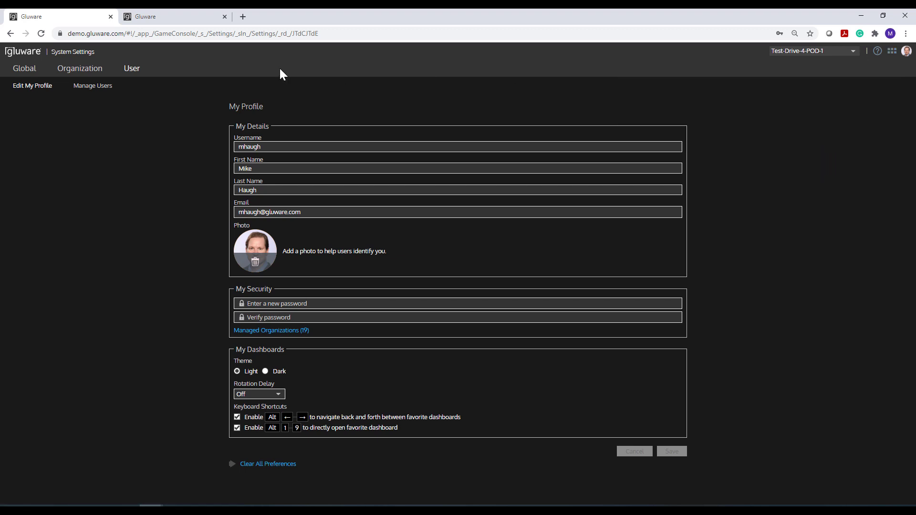
View the global product information and keep Test-Drive-4-POD-1 as the active organization
{"action": "left_click", "coordinate": [23, 72]}
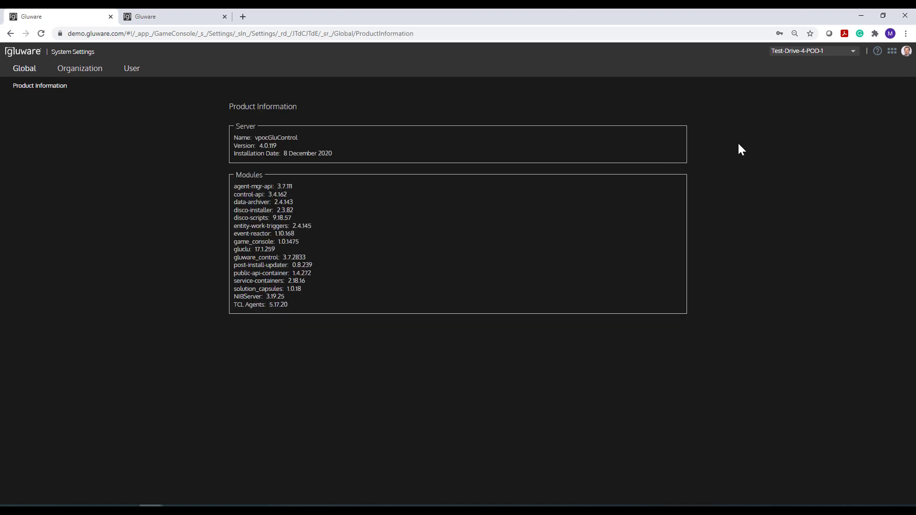
{"action": "left_click", "coordinate": [854, 57]}
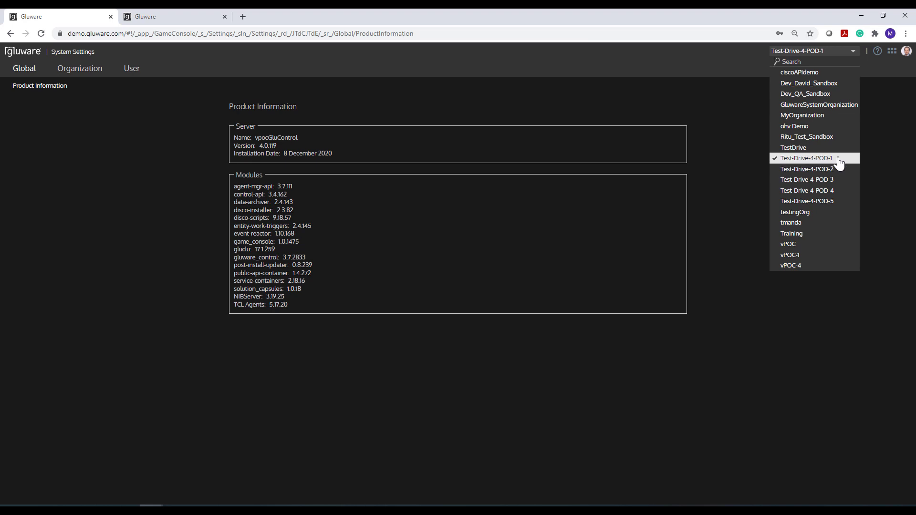
{"action": "left_click", "coordinate": [848, 157]}
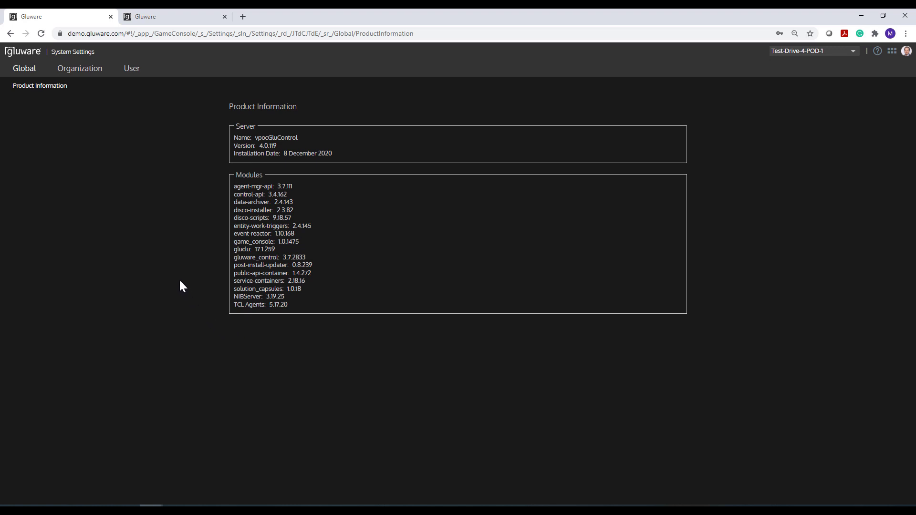
Review the organization's custom fields and dashboard preferences
{"action": "left_click", "coordinate": [79, 69]}
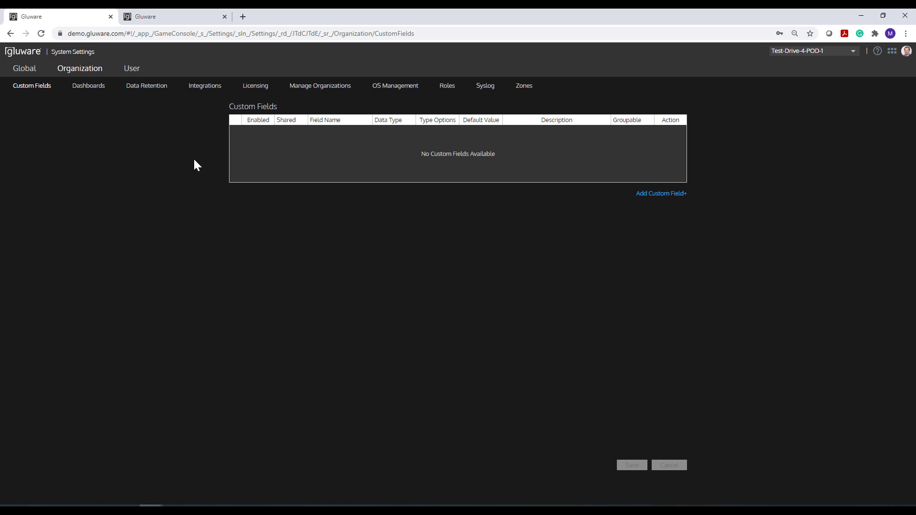
{"action": "left_click", "coordinate": [89, 88]}
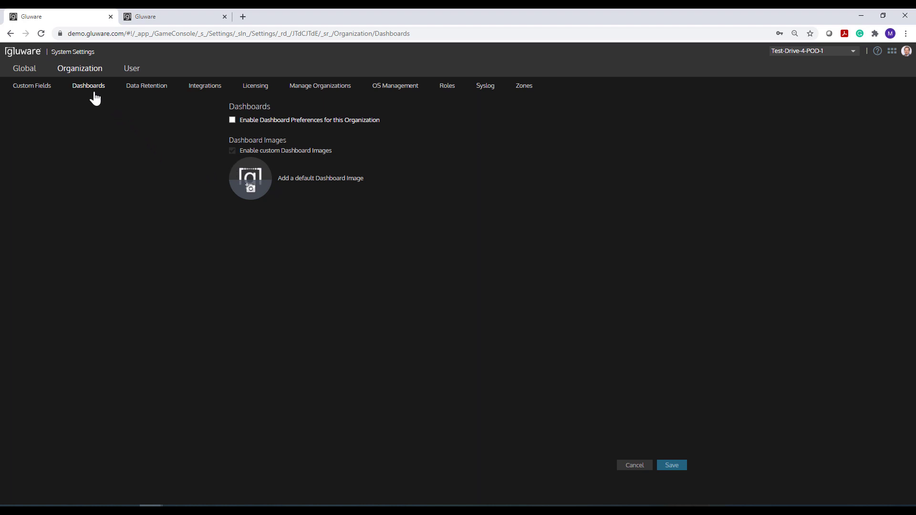
Switch the organization's unique data retention policy off, accepting the parent organization's policy, and switch it back on
{"action": "left_click", "coordinate": [142, 91]}
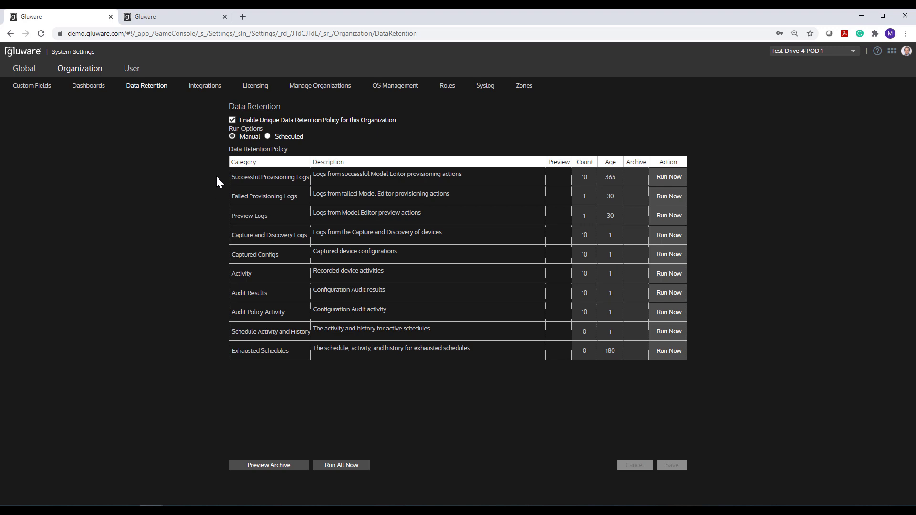
{"action": "left_click", "coordinate": [233, 120]}
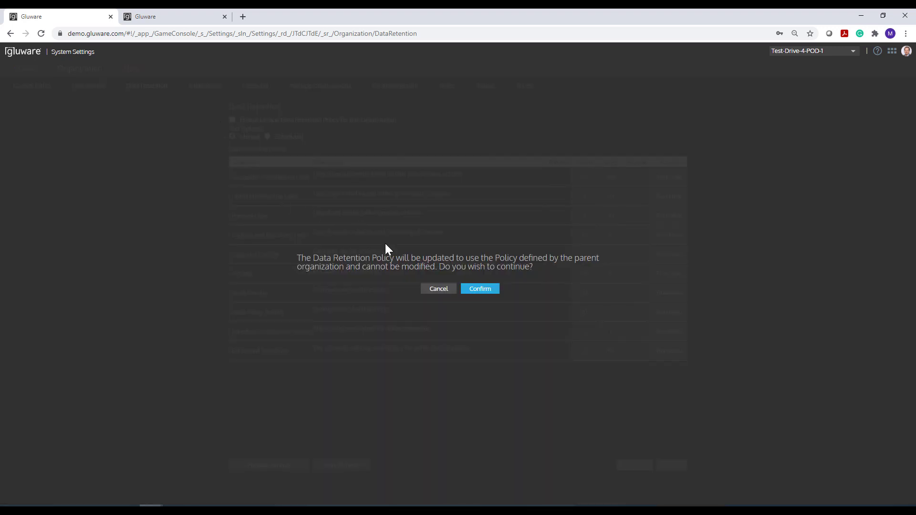
{"action": "left_click", "coordinate": [478, 290]}
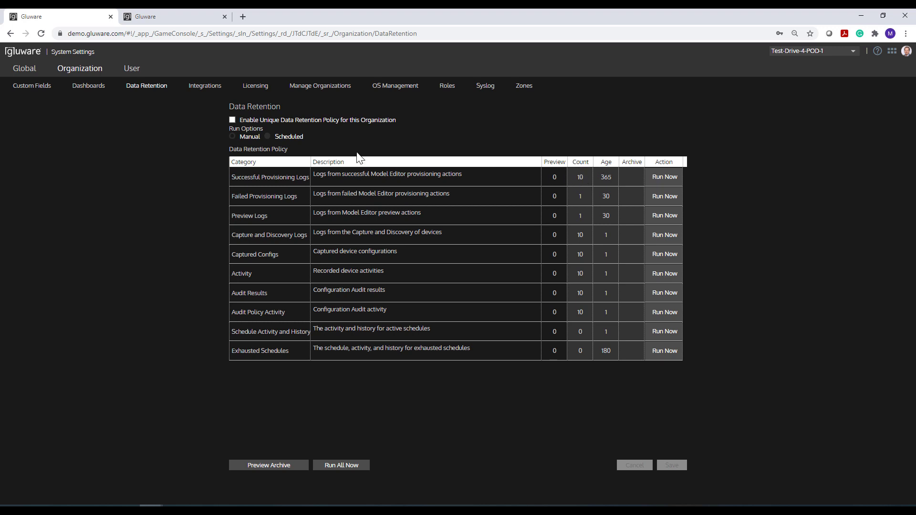
{"action": "left_click", "coordinate": [233, 120]}
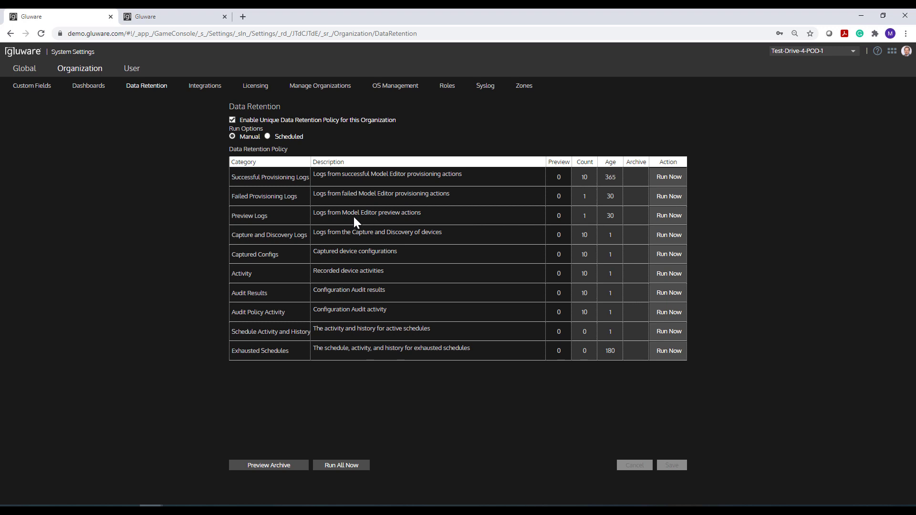
Inspect the age and archive settings for Preview Logs in the data retention policy
{"action": "left_click", "coordinate": [611, 220]}
{"action": "left_click", "coordinate": [634, 226]}
{"action": "left_click", "coordinate": [637, 215]}
Check the organization's Cisco API Console integration and test its Cisco Support API connectivity
{"action": "left_click", "coordinate": [205, 87]}
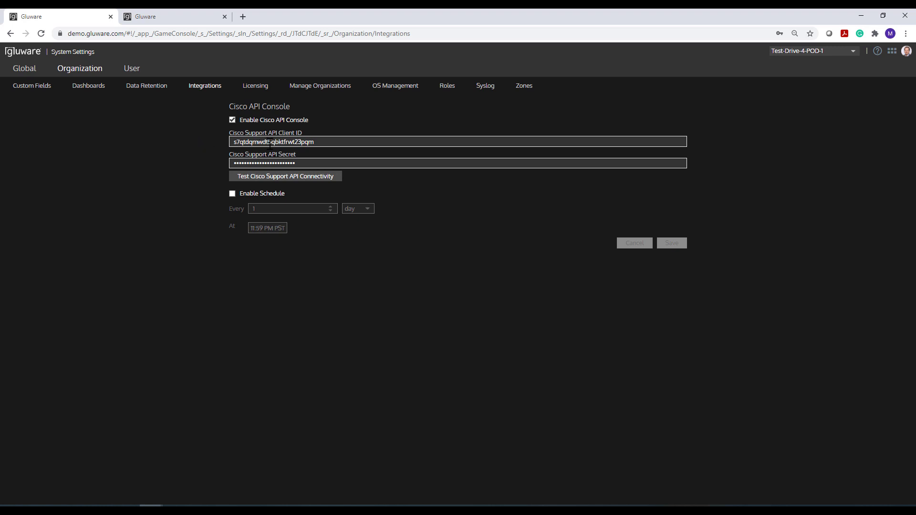
{"action": "left_click_drag", "start_coordinate": [337, 141], "coordinate": [234, 142]}
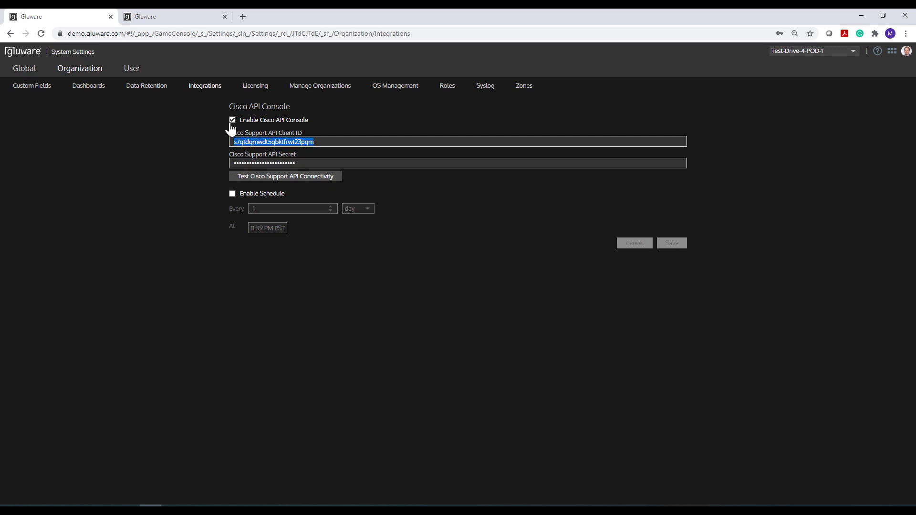
{"action": "left_click", "coordinate": [245, 183]}
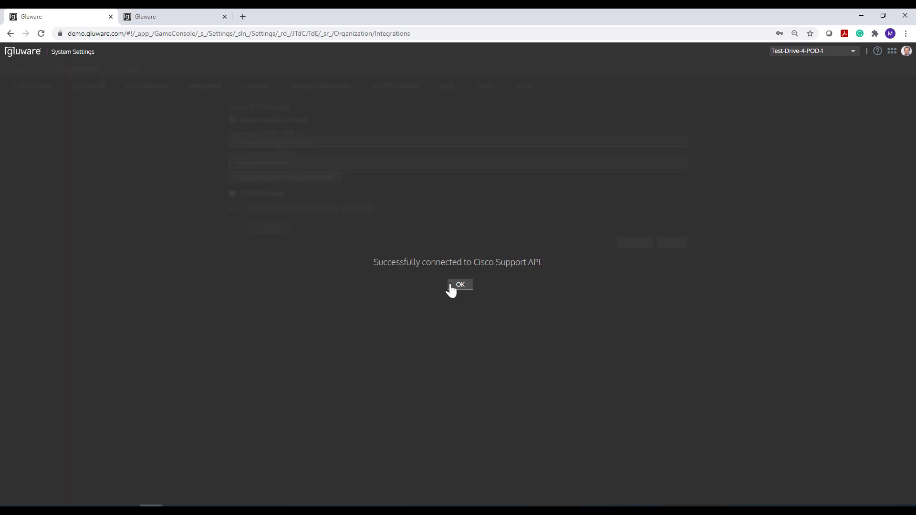
{"action": "left_click", "coordinate": [453, 284]}
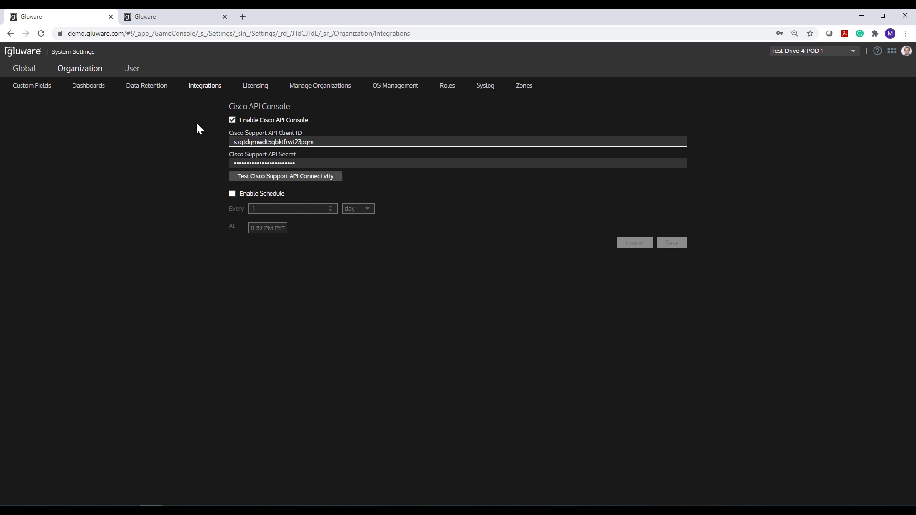
Review the organization's license usage and activated licenses, and look over the available Gluware solutions
{"action": "left_click", "coordinate": [253, 88]}
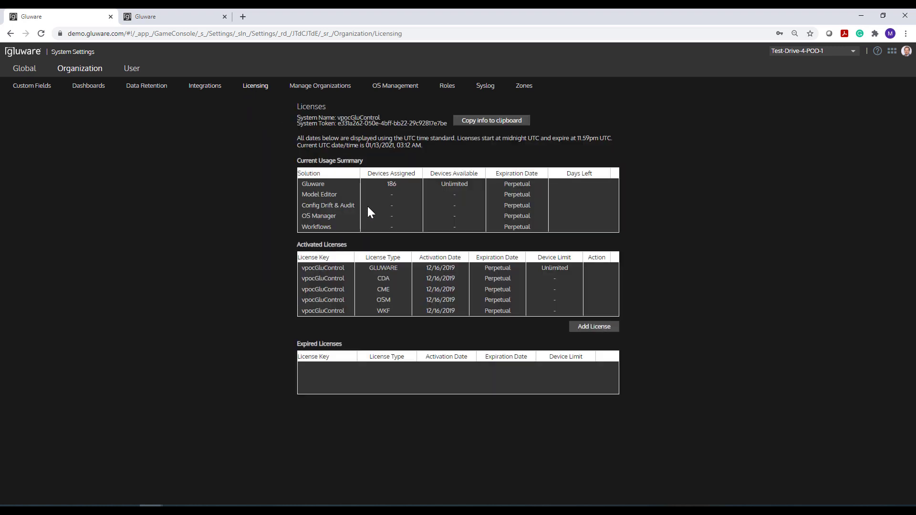
{"action": "left_click", "coordinate": [891, 52]}
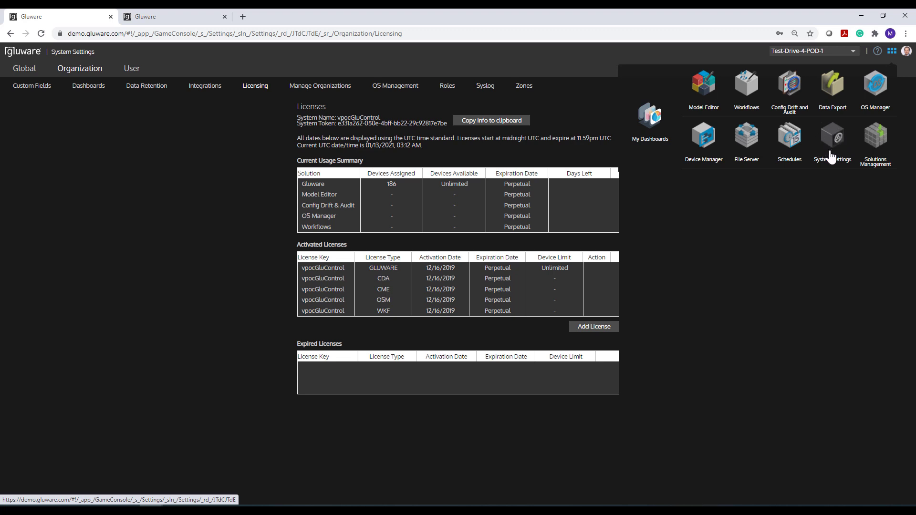
{"action": "left_click", "coordinate": [718, 213]}
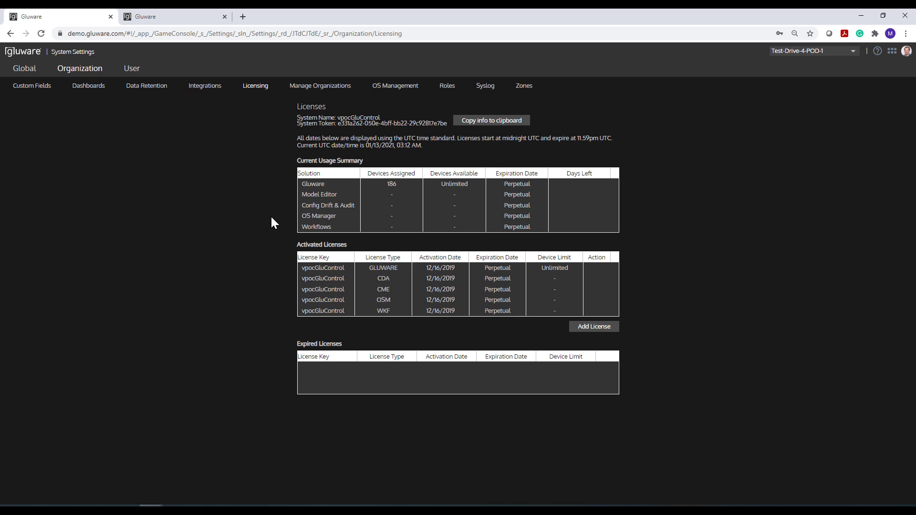
Examine the new-organization form's provider choices and its LDAP and RADIUS authentication options, and discard the form
{"action": "left_click", "coordinate": [309, 89]}
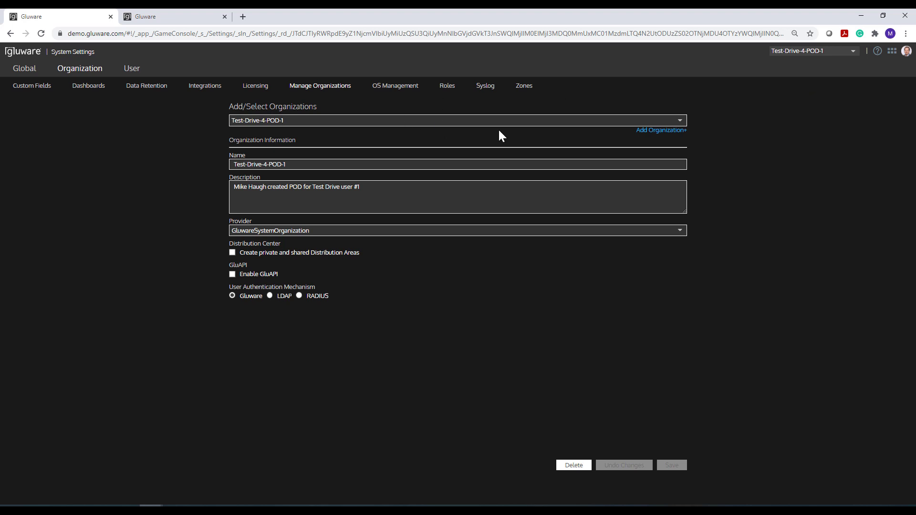
{"action": "left_click", "coordinate": [647, 135]}
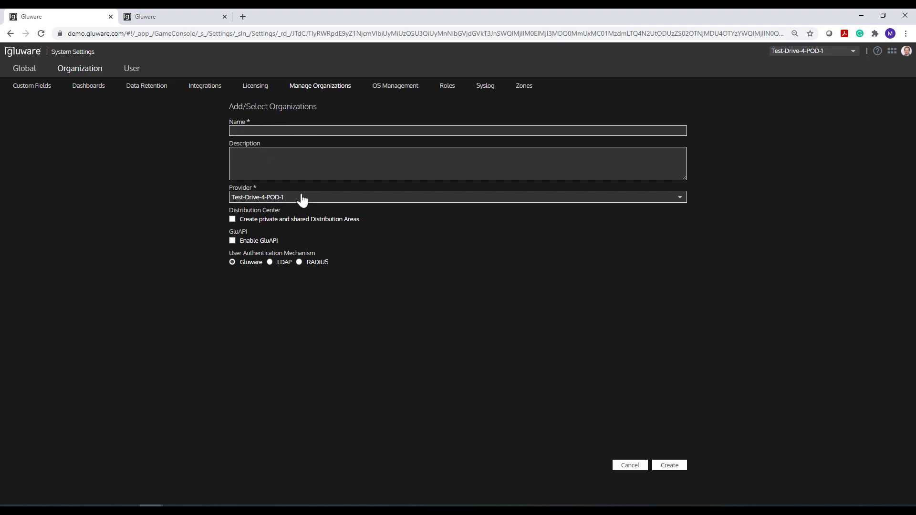
{"action": "left_click", "coordinate": [434, 200]}
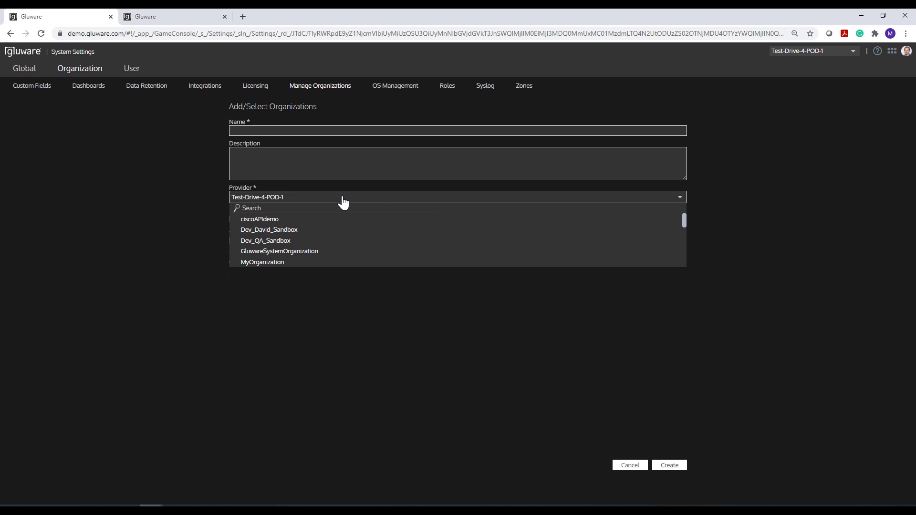
{"action": "left_click", "coordinate": [196, 170]}
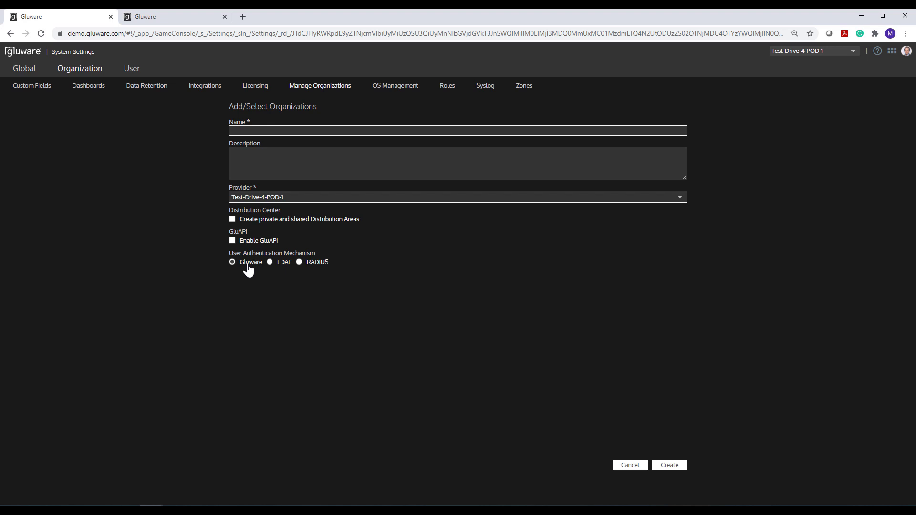
{"action": "left_click", "coordinate": [271, 266]}
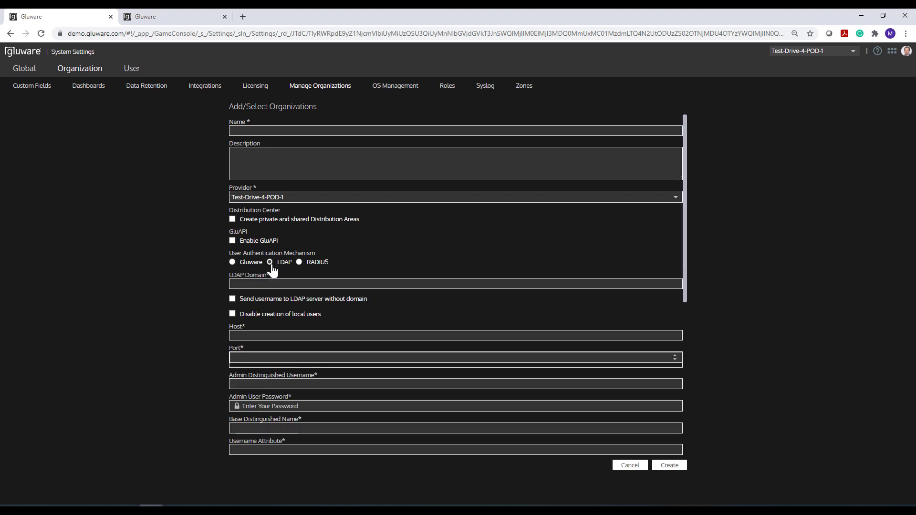
{"action": "left_click", "coordinate": [299, 263]}
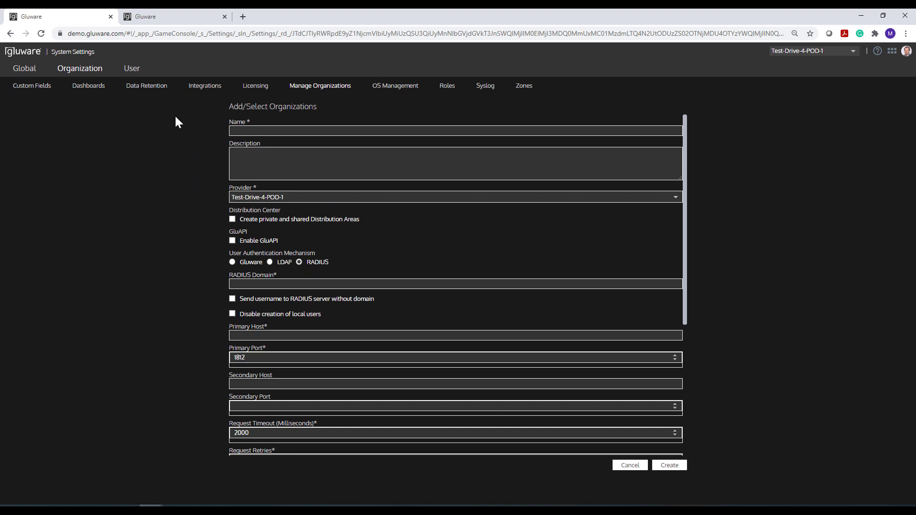
{"action": "left_click", "coordinate": [633, 467]}
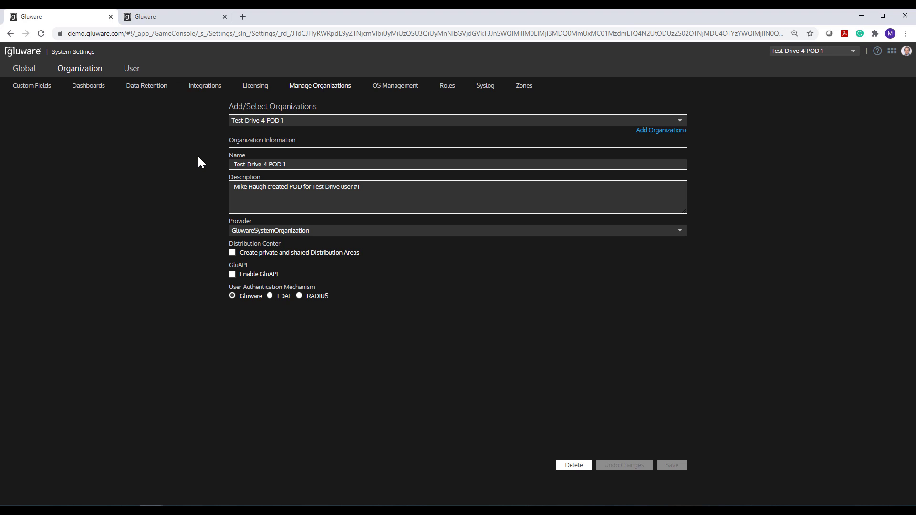
Review the organization's OS Management settings and open the definition of the Test Drive User role
{"action": "left_click", "coordinate": [384, 87]}
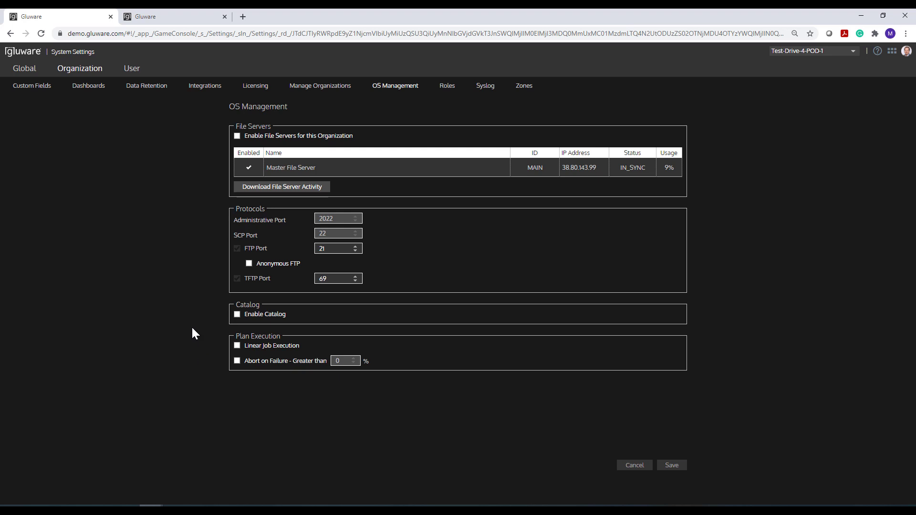
{"action": "left_click", "coordinate": [445, 88]}
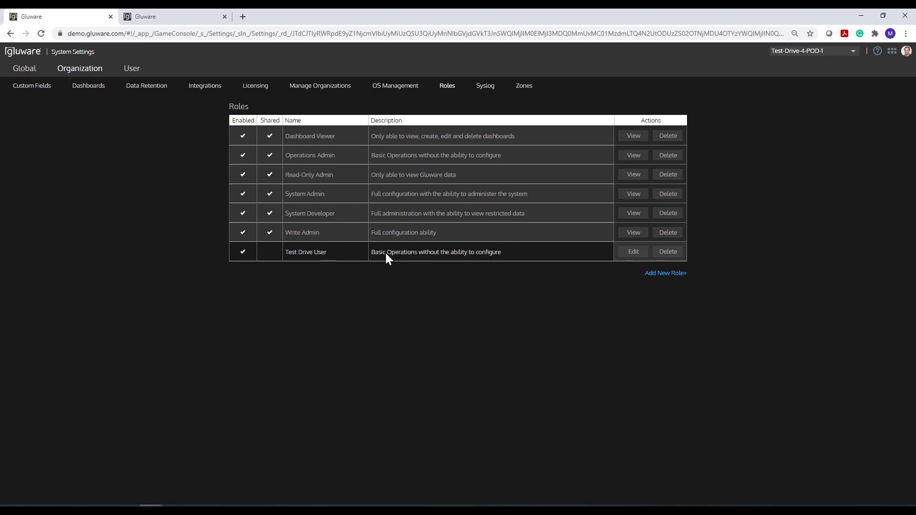
{"action": "left_click", "coordinate": [632, 252]}
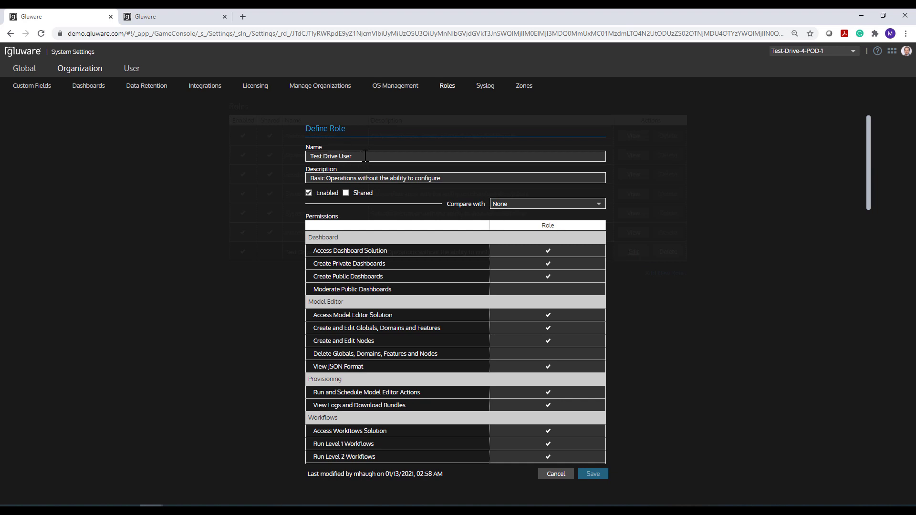
{"action": "left_click_drag", "start_coordinate": [364, 156], "coordinate": [303, 158]}
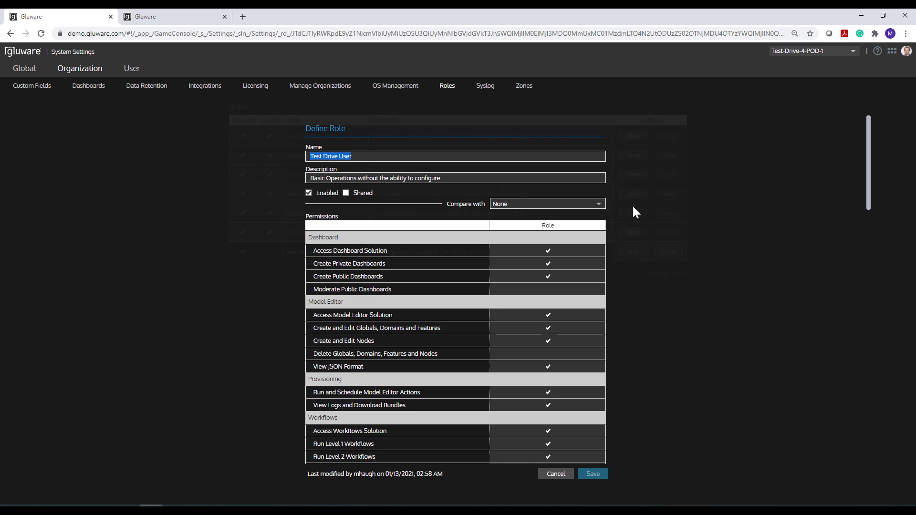
Compare the Test Drive User role's permissions with those of System Developer and examine the matches
{"action": "left_click", "coordinate": [600, 206]}
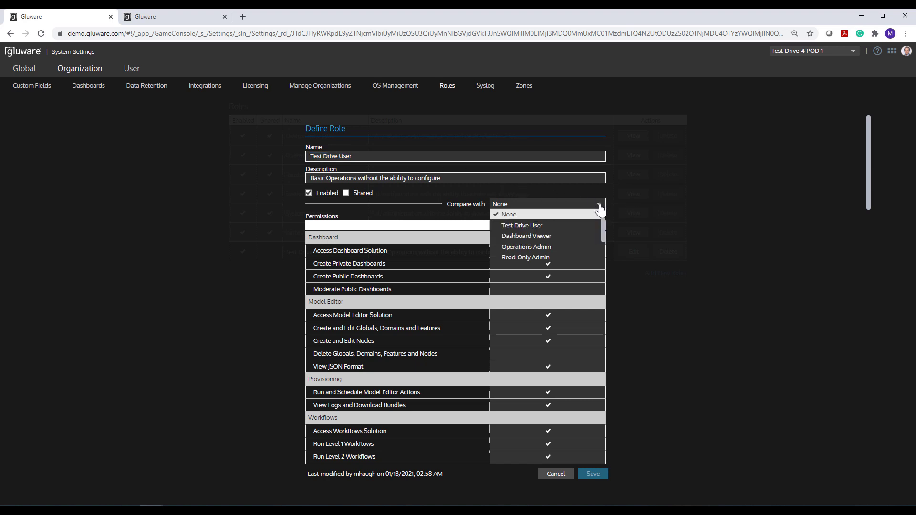
{"action": "left_click_drag", "start_coordinate": [604, 227], "coordinate": [604, 233]}
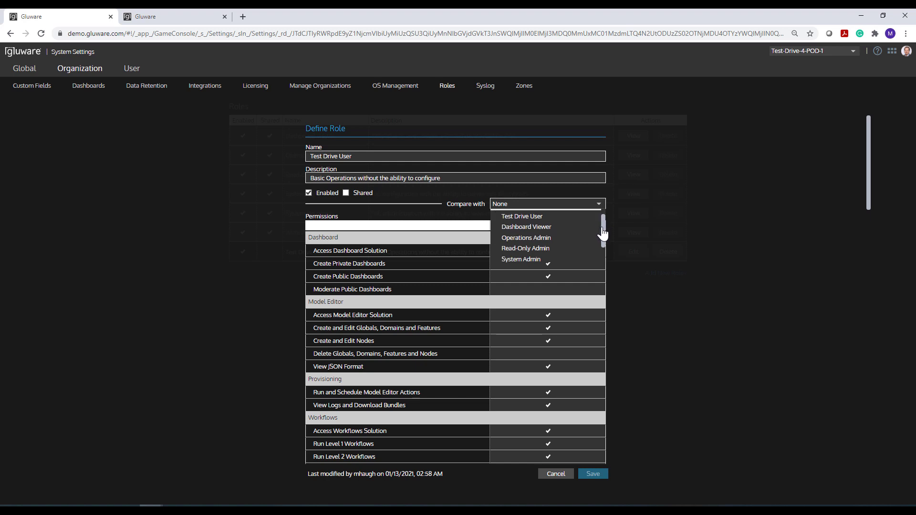
{"action": "left_click_drag", "start_coordinate": [603, 233], "coordinate": [603, 227]}
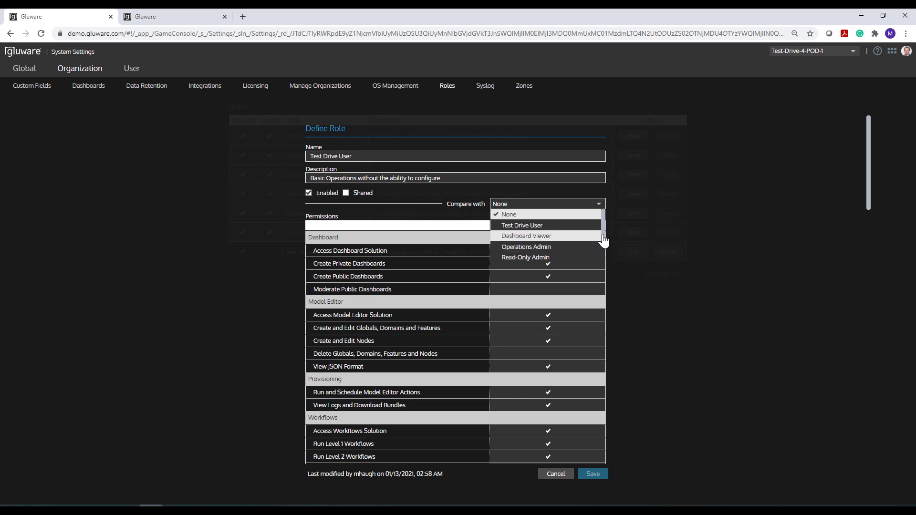
{"action": "scroll", "coordinate": [599, 241], "scroll_direction": "down", "scroll_amount": 1}
{"action": "left_click", "coordinate": [556, 248]}
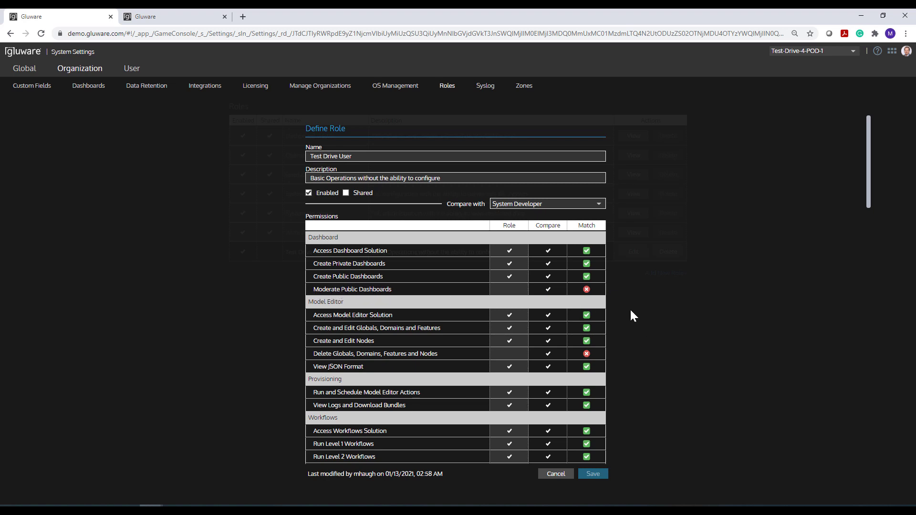
{"action": "scroll", "coordinate": [631, 310], "scroll_direction": "down", "scroll_amount": 3}
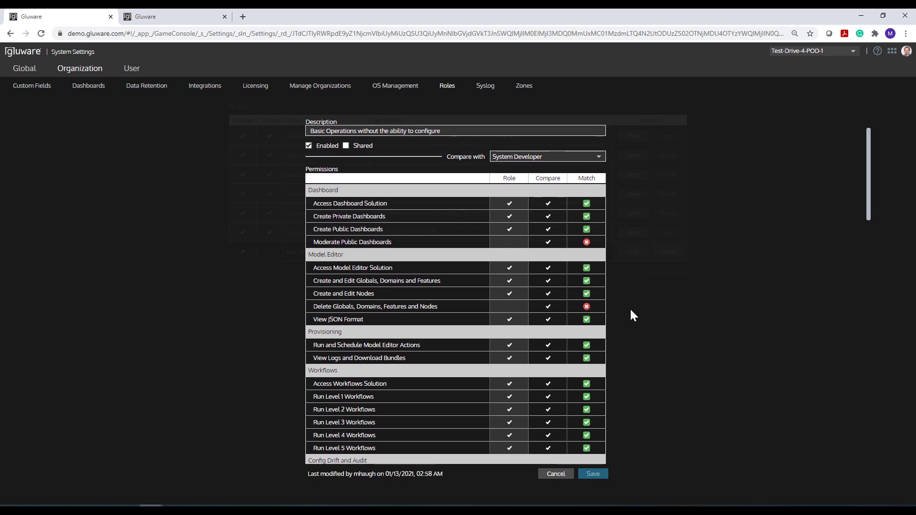
Grant the Manage Audit Policies permission under Config Drift and Audit to the Test Drive User role
{"action": "scroll", "coordinate": [630, 308], "scroll_direction": "down", "scroll_amount": 1}
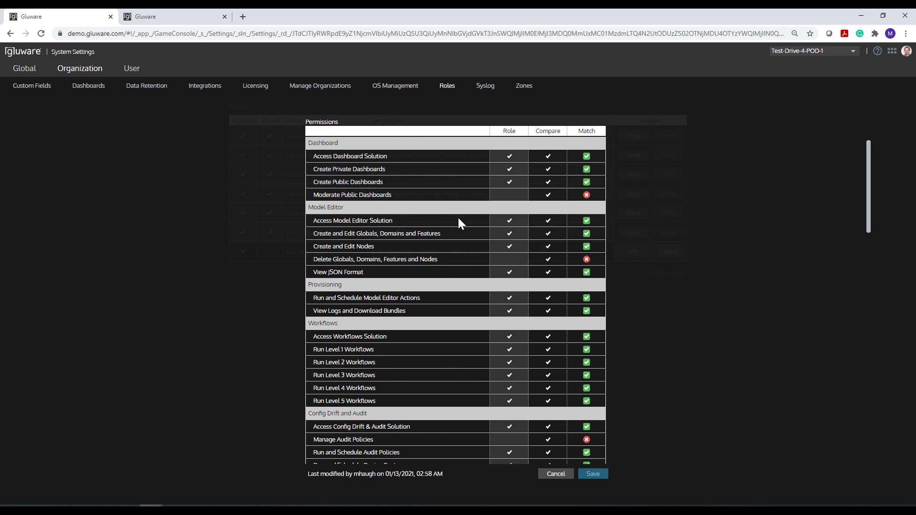
{"action": "scroll", "coordinate": [615, 278], "scroll_direction": "down", "scroll_amount": 3}
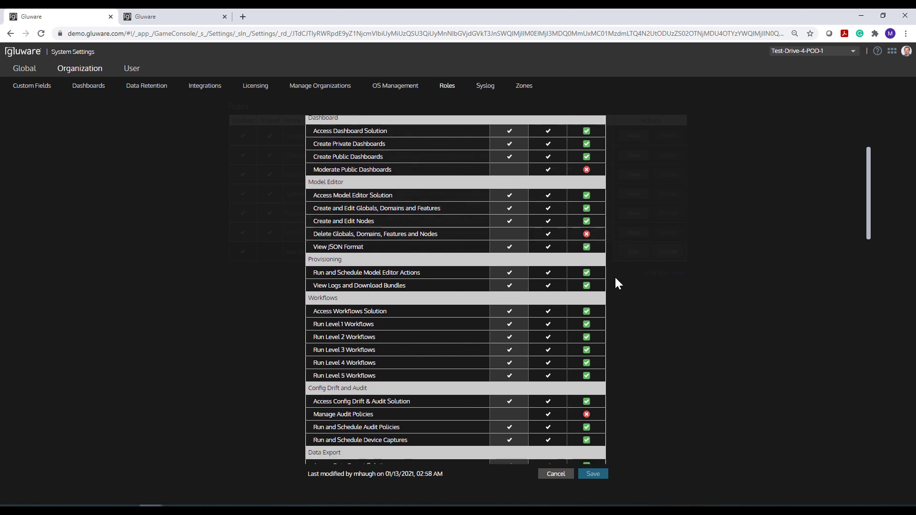
{"action": "scroll", "coordinate": [478, 234], "scroll_direction": "down", "scroll_amount": 1}
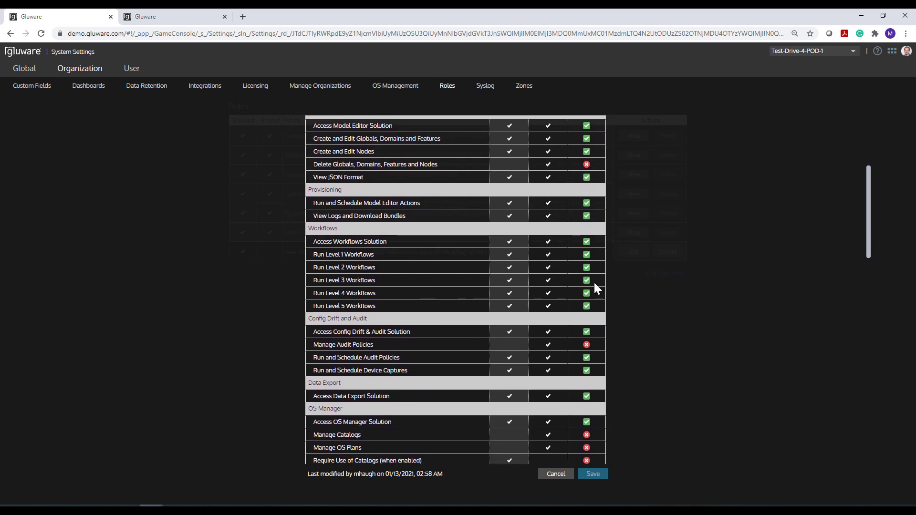
{"action": "scroll", "coordinate": [594, 284], "scroll_direction": "down", "scroll_amount": 2}
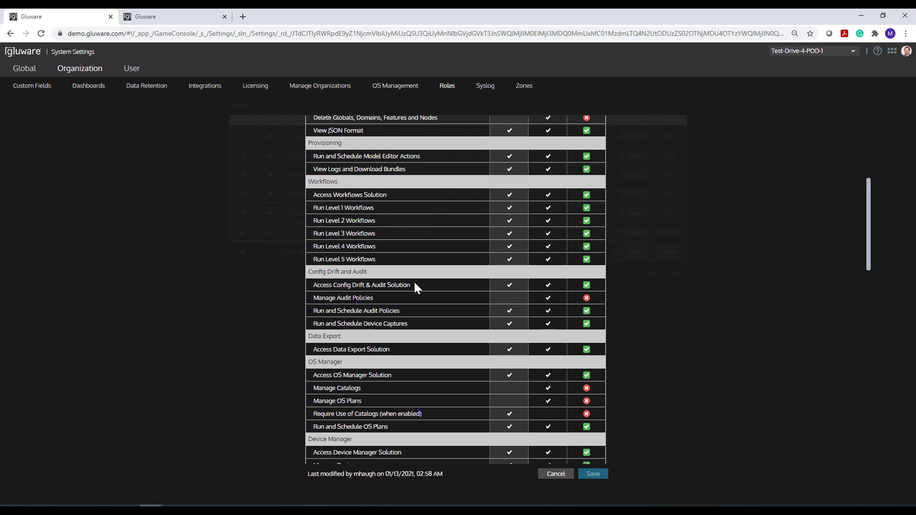
{"action": "left_click", "coordinate": [509, 299]}
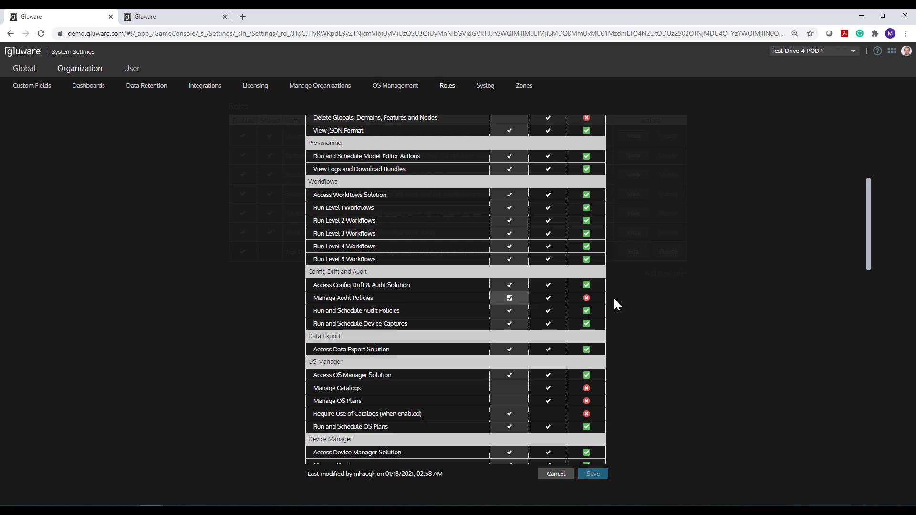
Examine the role's remaining permission comparisons, from OS Manager and Device Manager through System Settings and Solutions Management
{"action": "scroll", "coordinate": [614, 297], "scroll_direction": "down", "scroll_amount": 1}
{"action": "scroll", "coordinate": [655, 276], "scroll_direction": "down", "scroll_amount": 1}
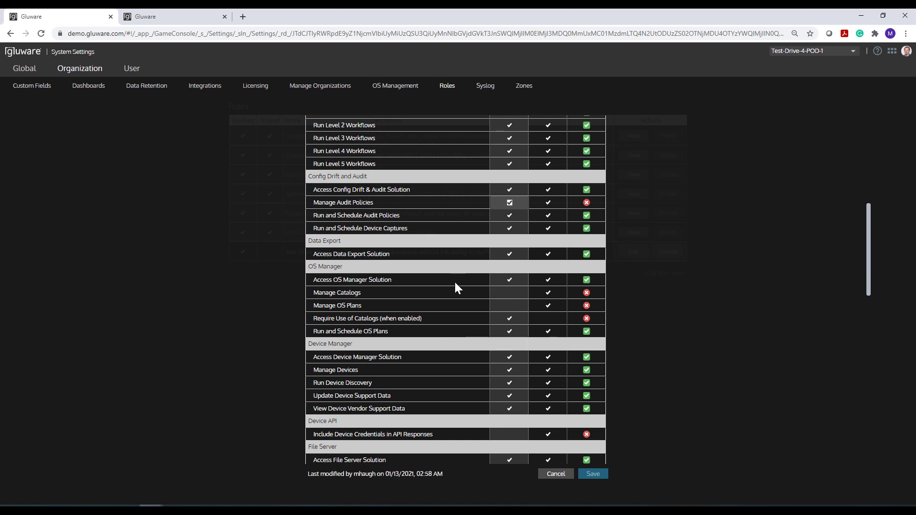
{"action": "scroll", "coordinate": [644, 310], "scroll_direction": "down", "scroll_amount": 2}
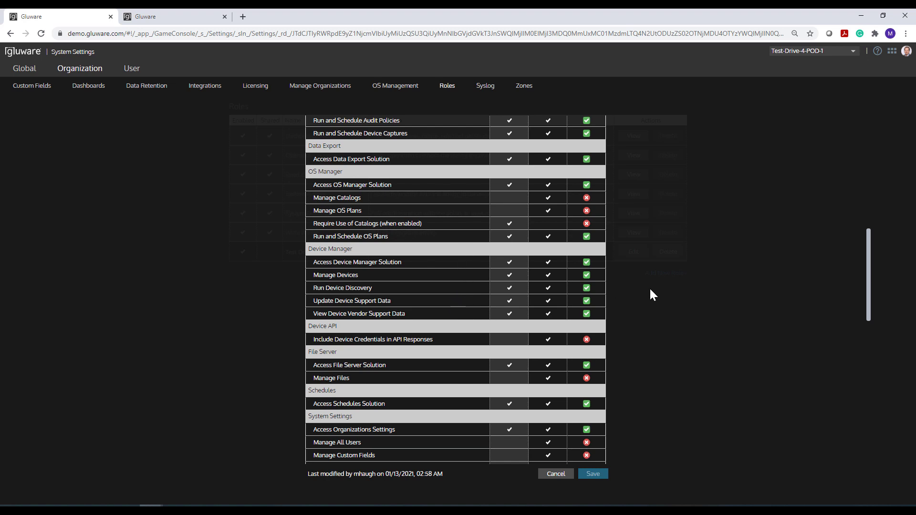
{"action": "scroll", "coordinate": [651, 290], "scroll_direction": "down", "scroll_amount": 2}
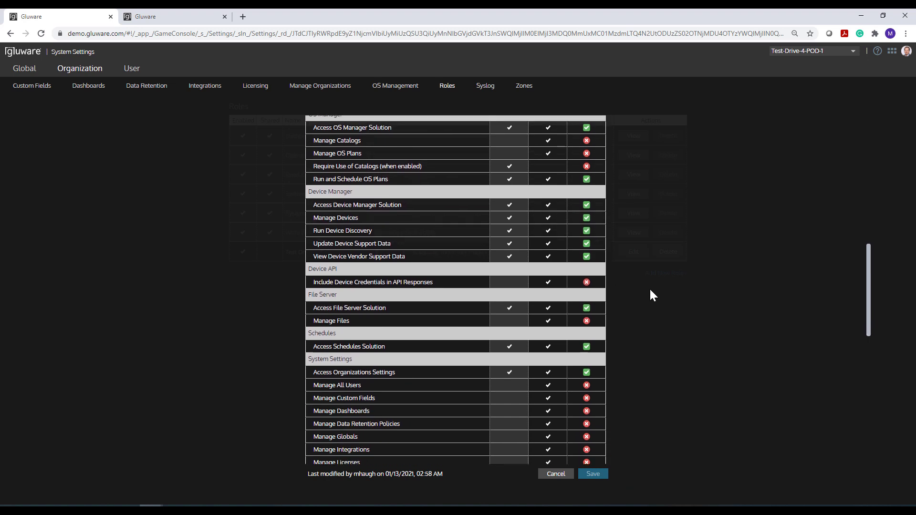
{"action": "scroll", "coordinate": [489, 240], "scroll_direction": "down", "scroll_amount": 1}
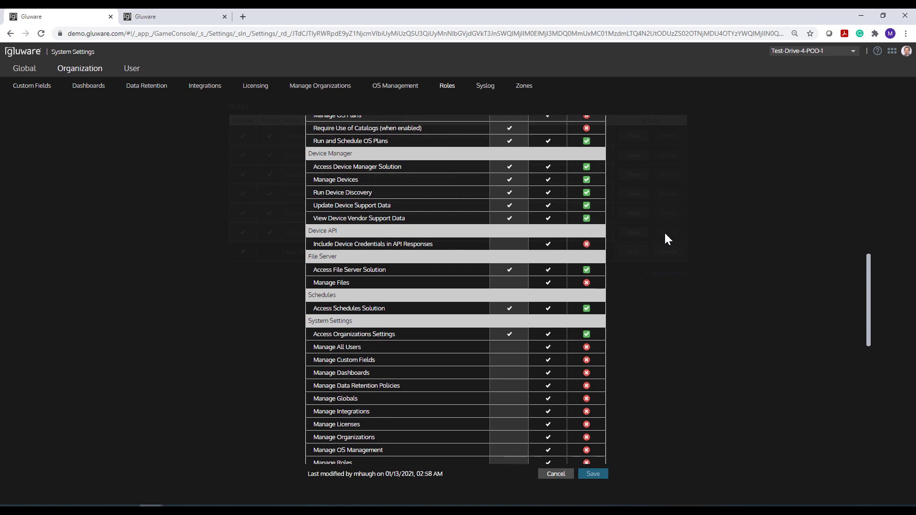
{"action": "scroll", "coordinate": [653, 250], "scroll_direction": "down", "scroll_amount": 2}
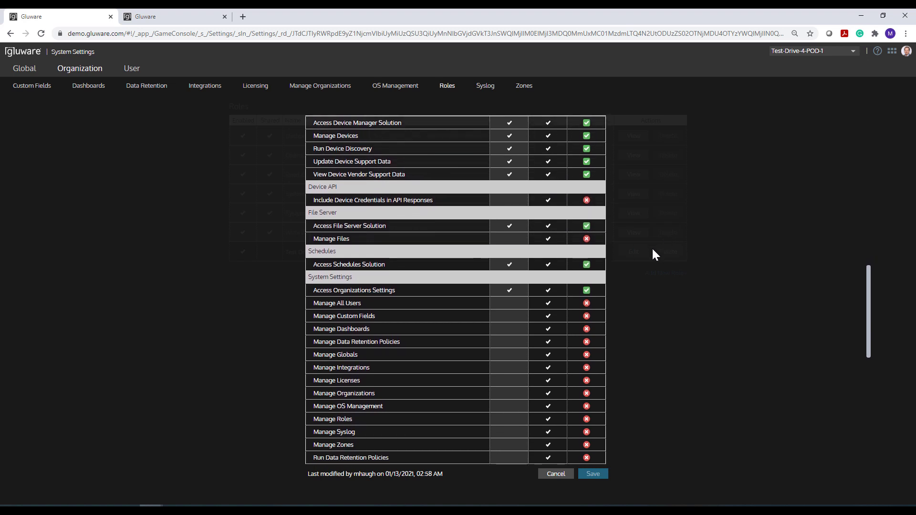
{"action": "scroll", "coordinate": [652, 247], "scroll_direction": "down", "scroll_amount": 2}
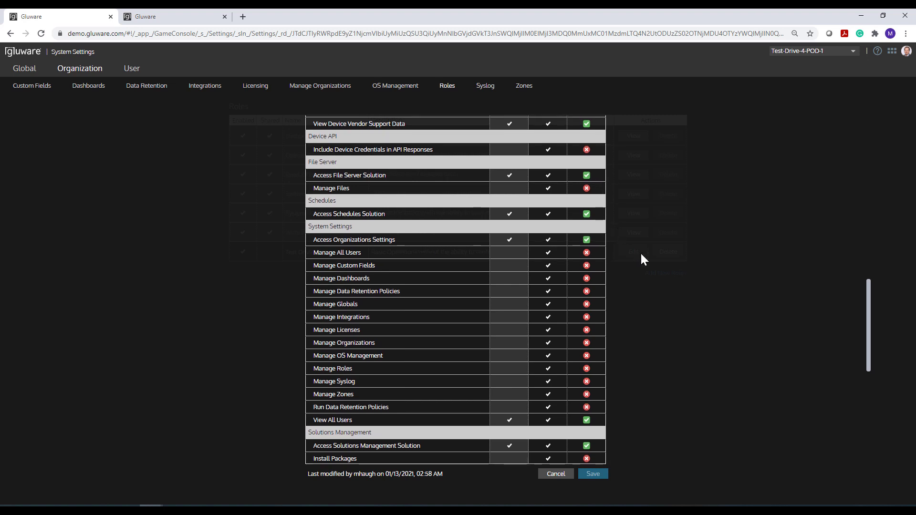
{"action": "scroll", "coordinate": [642, 254], "scroll_direction": "down", "scroll_amount": 1}
{"action": "scroll", "coordinate": [640, 252], "scroll_direction": "down", "scroll_amount": 2}
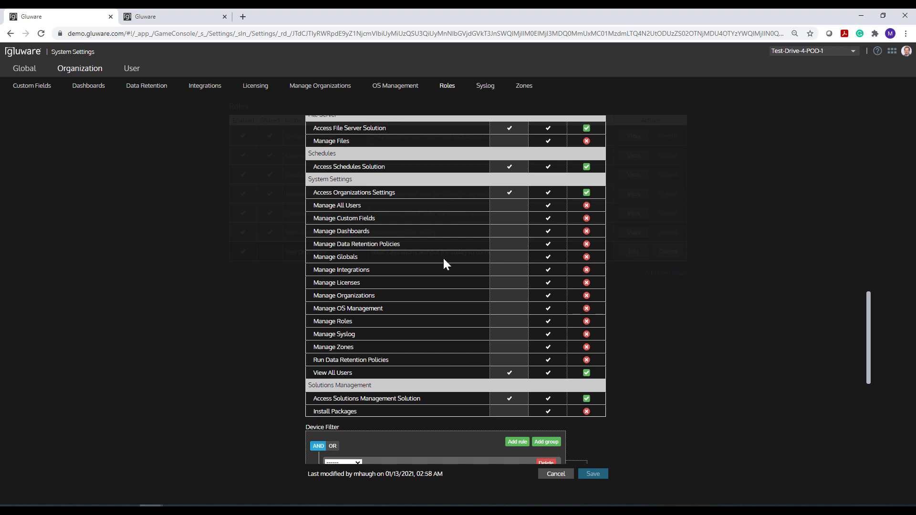
{"action": "scroll", "coordinate": [625, 356], "scroll_direction": "down", "scroll_amount": 3}
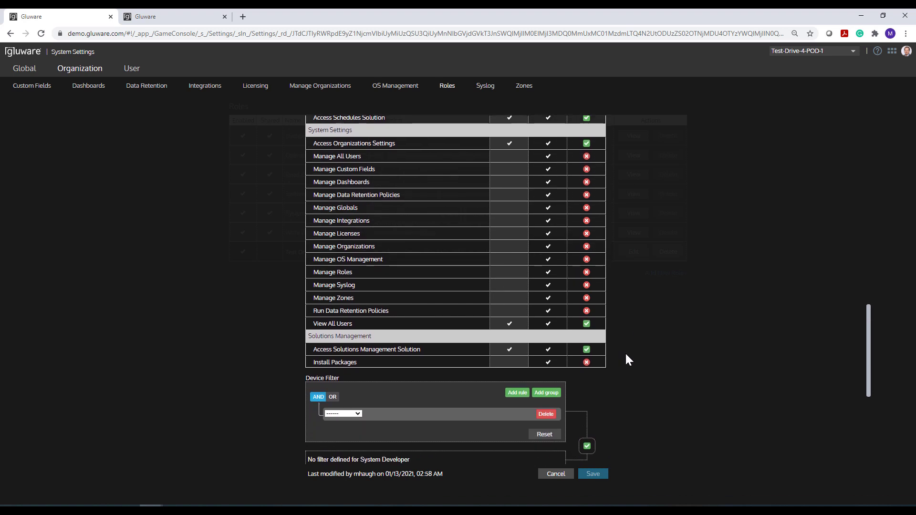
Review the role's device filter and email notification recipients, and save the role definition
{"action": "scroll", "coordinate": [628, 357], "scroll_direction": "down", "scroll_amount": 2}
{"action": "scroll", "coordinate": [628, 357], "scroll_direction": "up", "scroll_amount": 2}
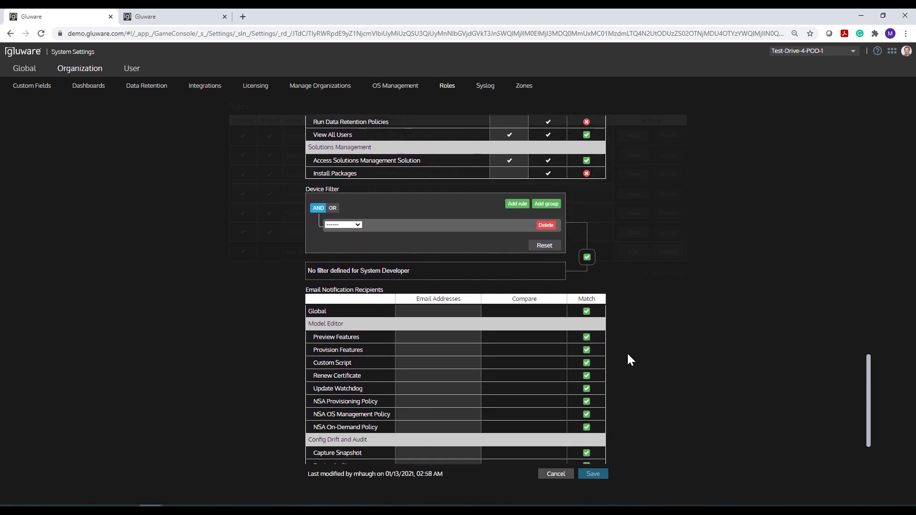
{"action": "scroll", "coordinate": [640, 348], "scroll_direction": "up", "scroll_amount": 1}
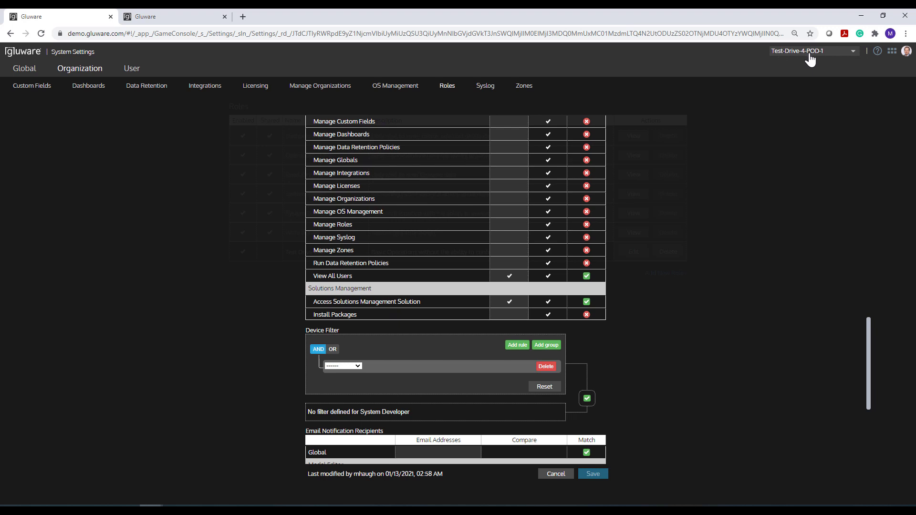
{"action": "scroll", "coordinate": [743, 300], "scroll_direction": "down", "scroll_amount": 4}
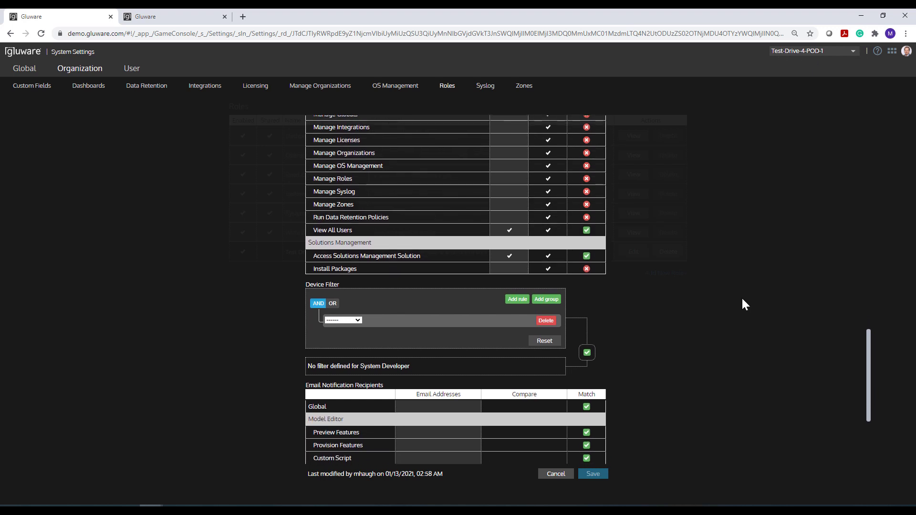
{"action": "scroll", "coordinate": [743, 305], "scroll_direction": "down", "scroll_amount": 1}
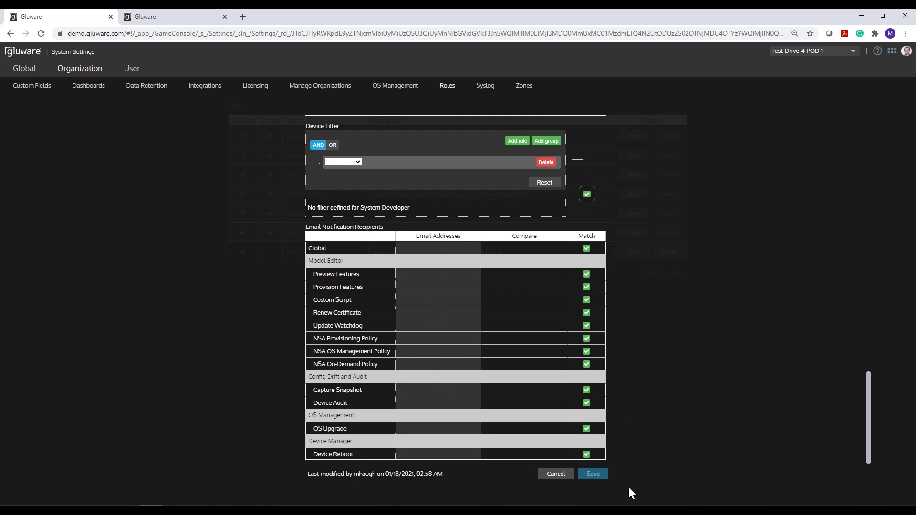
{"action": "left_click", "coordinate": [591, 474]}
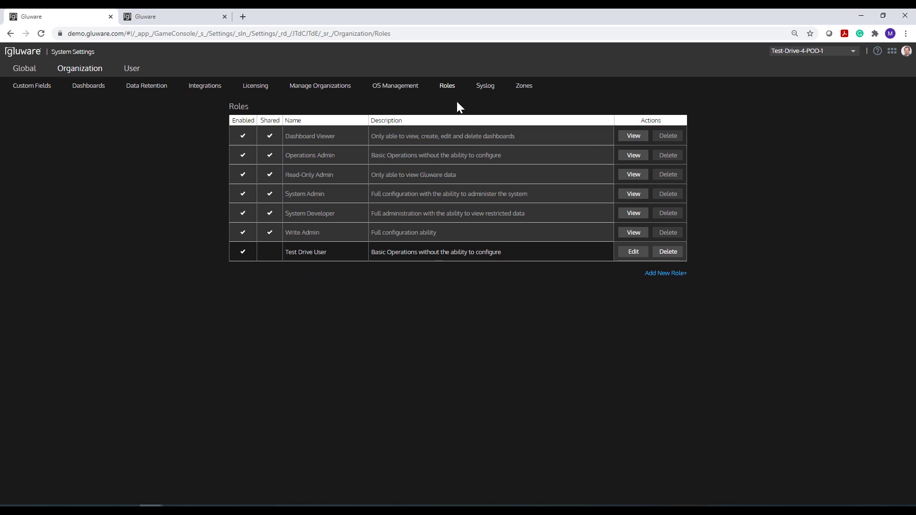
Review the organization's Syslog settings and its Engine Zones settings
{"action": "left_click", "coordinate": [485, 87]}
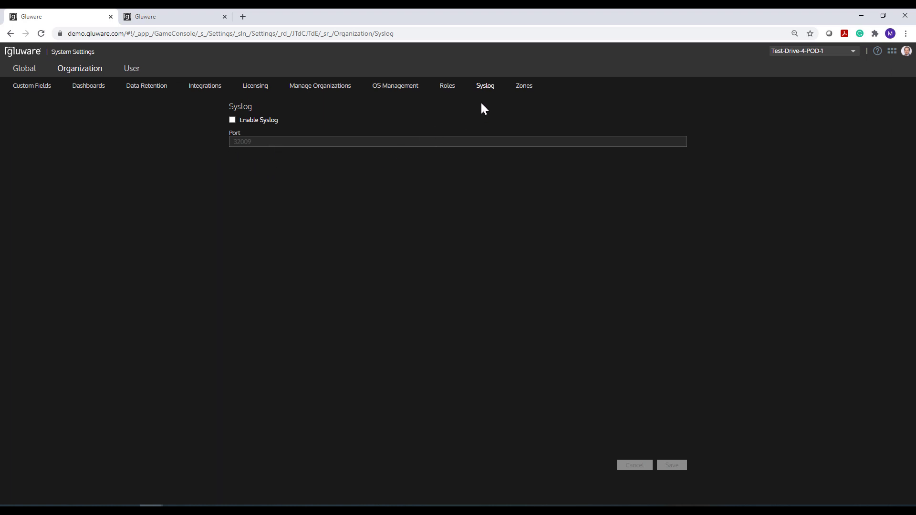
{"action": "left_click", "coordinate": [524, 88]}
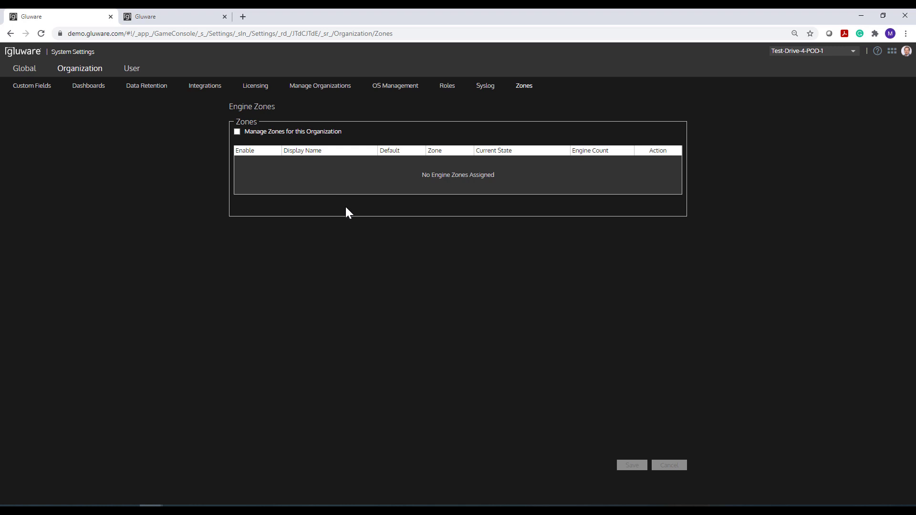
Look over the personal profile settings and examine the new-user form with organization visibility limited to Some
{"action": "left_click", "coordinate": [131, 72]}
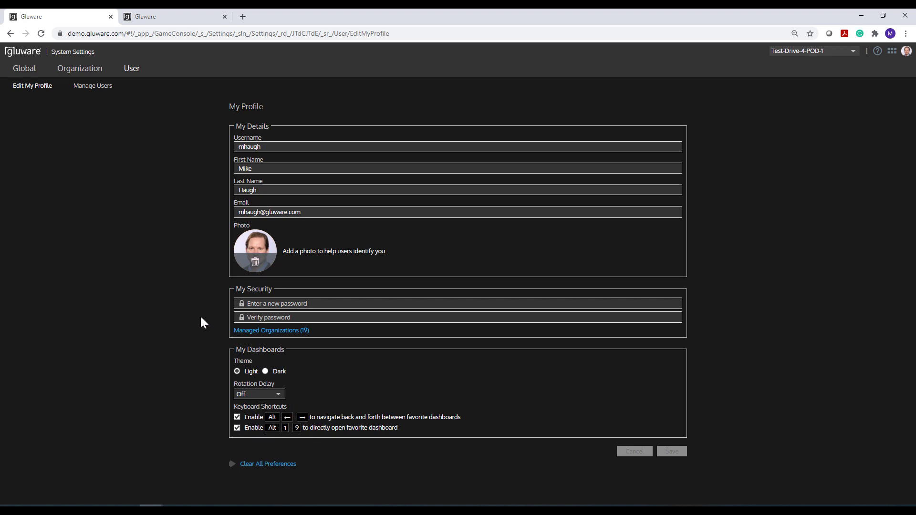
{"action": "left_click", "coordinate": [88, 92]}
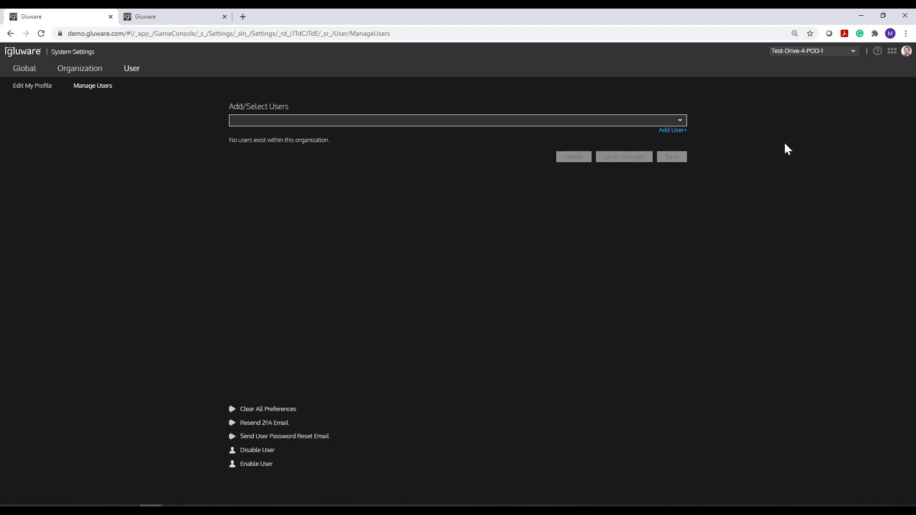
{"action": "left_click", "coordinate": [679, 130]}
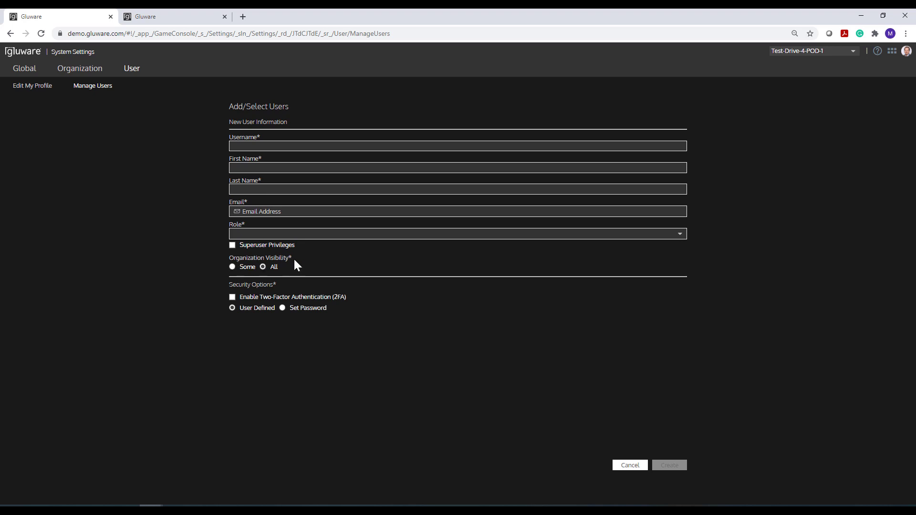
{"action": "left_click", "coordinate": [232, 268]}
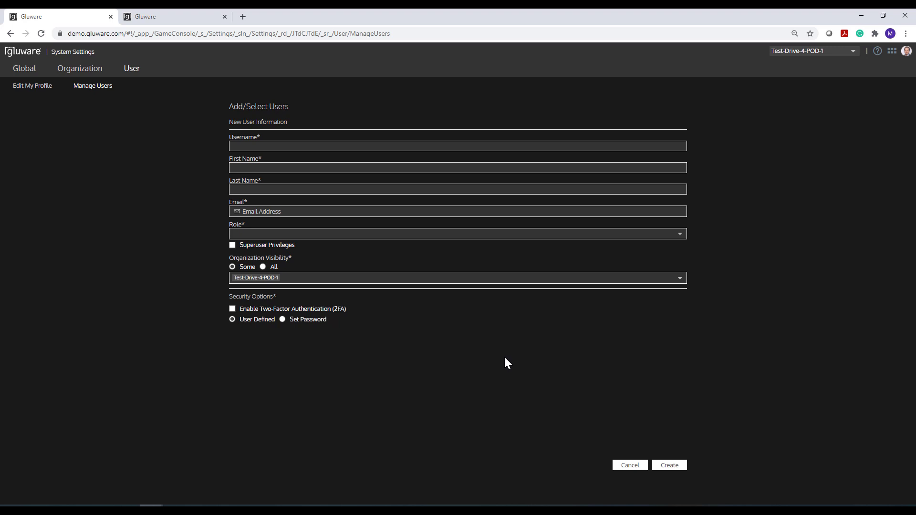
Switch to the Solutions Management solution and enlarge its Package Explorer
{"action": "left_click", "coordinate": [892, 52]}
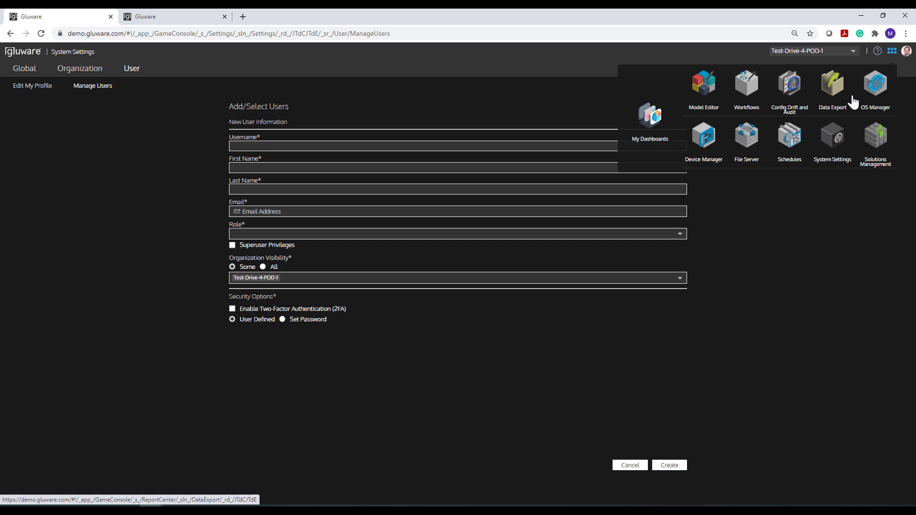
{"action": "left_click", "coordinate": [881, 142]}
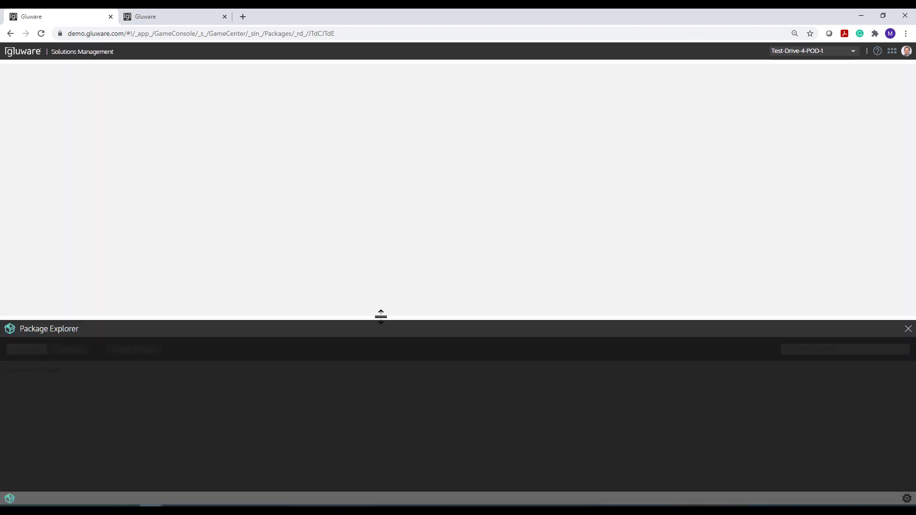
{"action": "left_click_drag", "start_coordinate": [380, 314], "coordinate": [408, 213]}
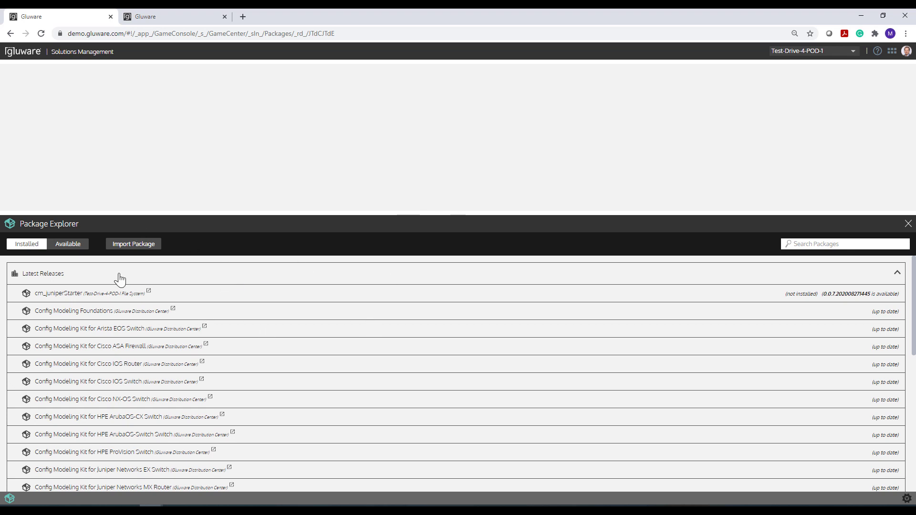
Look at the Other Releases Available group, collapse it, and leave only the Latest Releases group expanded
{"action": "left_click", "coordinate": [897, 273]}
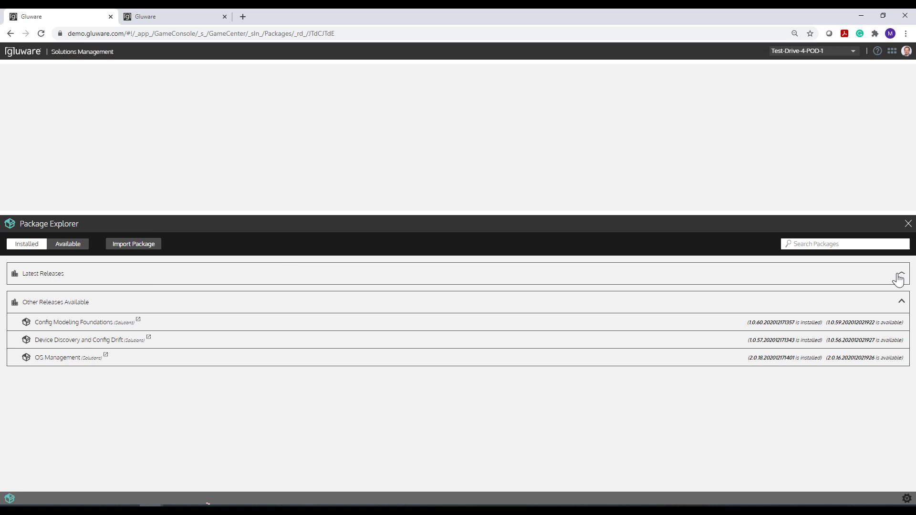
{"action": "left_click", "coordinate": [902, 304]}
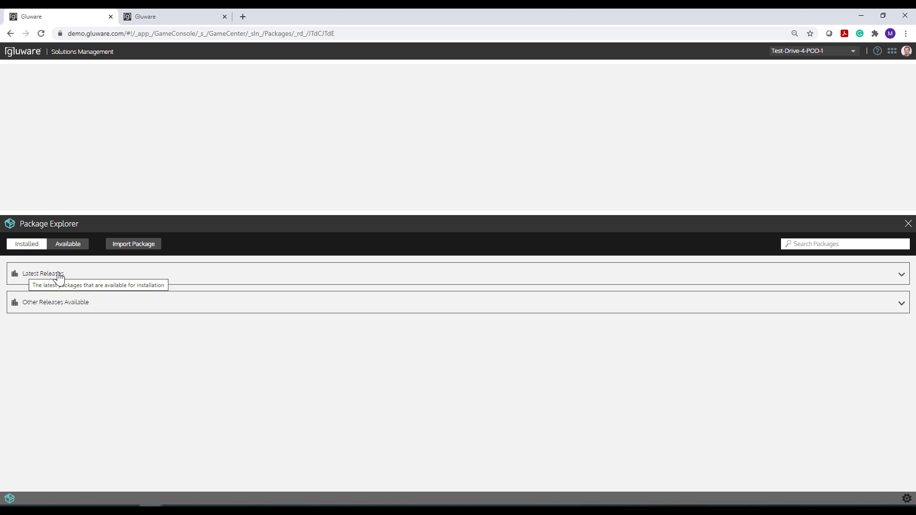
{"action": "left_click", "coordinate": [903, 275]}
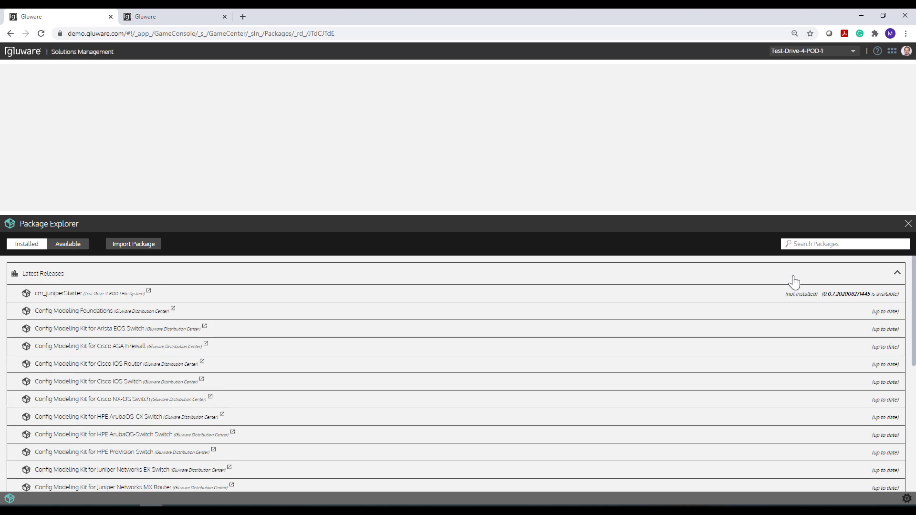
Enlarge the Package Explorer slightly and review the packages and their installation status under Latest Releases
{"action": "left_click_drag", "start_coordinate": [409, 218], "coordinate": [409, 206]}
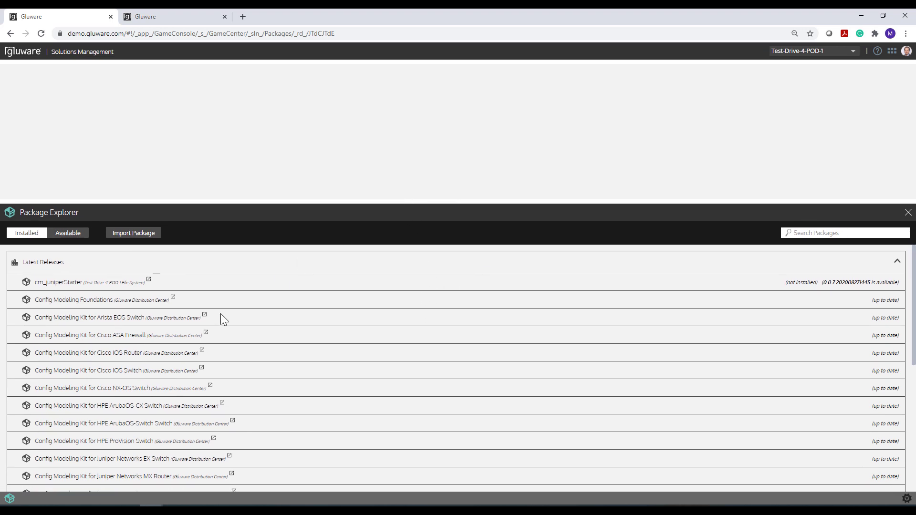
{"action": "scroll", "coordinate": [221, 315], "scroll_direction": "down", "scroll_amount": 2}
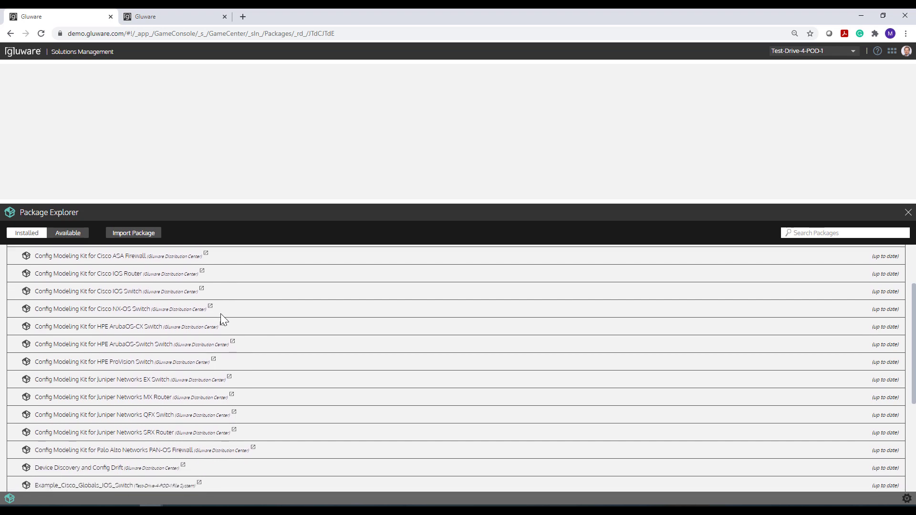
{"action": "scroll", "coordinate": [221, 313], "scroll_direction": "down", "scroll_amount": 2}
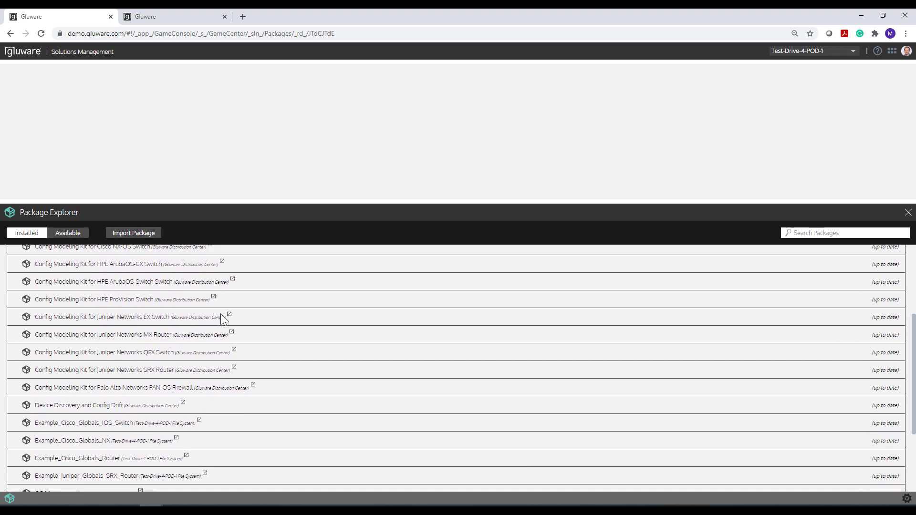
{"action": "scroll", "coordinate": [221, 313], "scroll_direction": "down", "scroll_amount": 3}
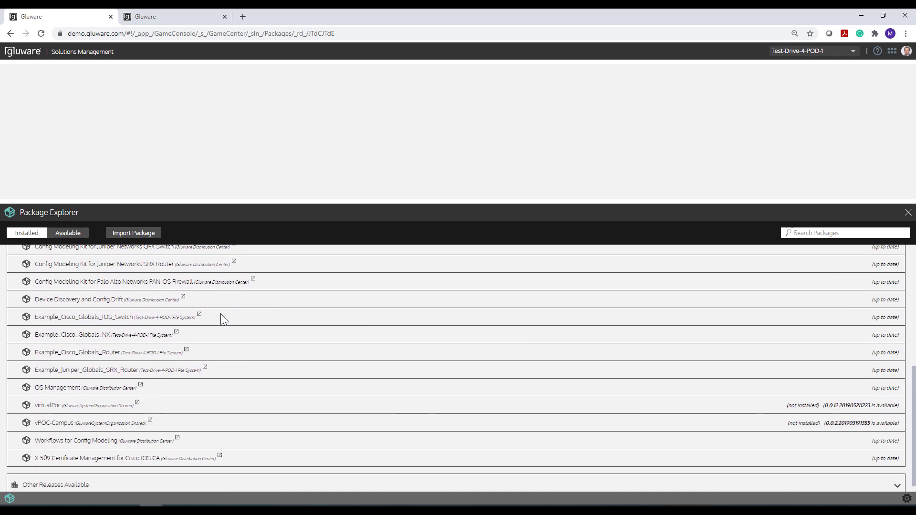
{"action": "scroll", "coordinate": [221, 314], "scroll_direction": "down", "scroll_amount": 1}
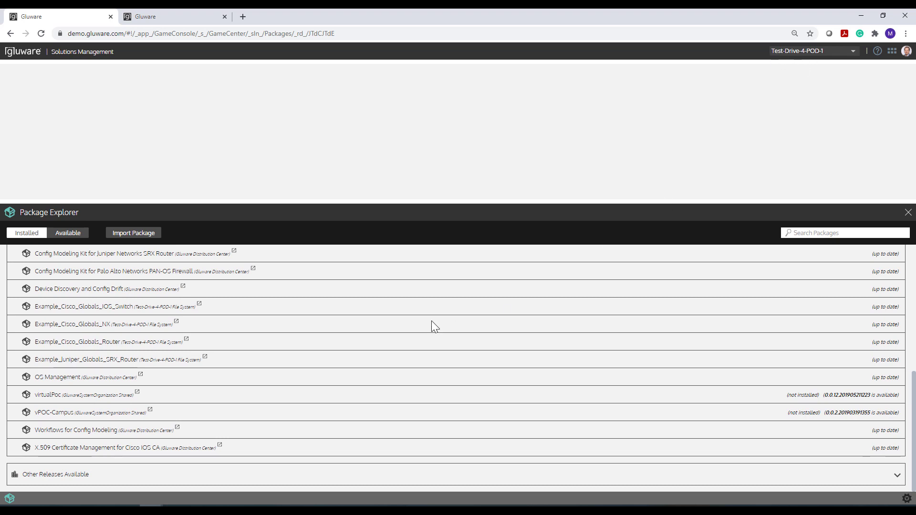
Examine the Device Discovery and Config Drift package's general details and Install page without installing it, and close the package
{"action": "scroll", "coordinate": [386, 347], "scroll_direction": "up", "scroll_amount": 7}
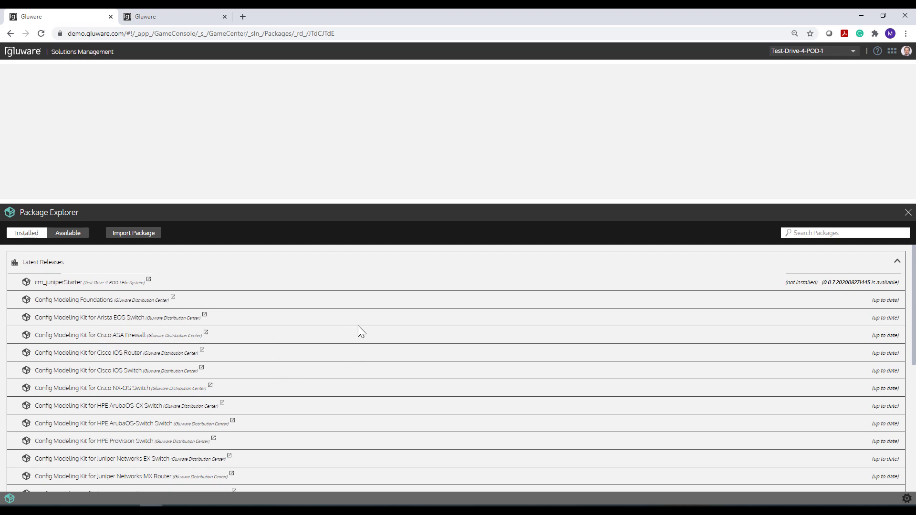
{"action": "scroll", "coordinate": [200, 324], "scroll_direction": "down", "scroll_amount": 4}
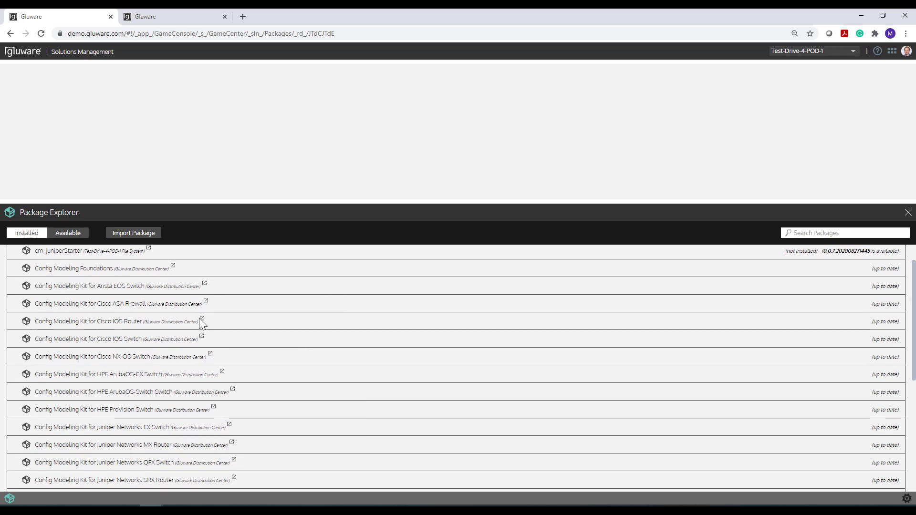
{"action": "scroll", "coordinate": [200, 320], "scroll_direction": "down", "scroll_amount": 1}
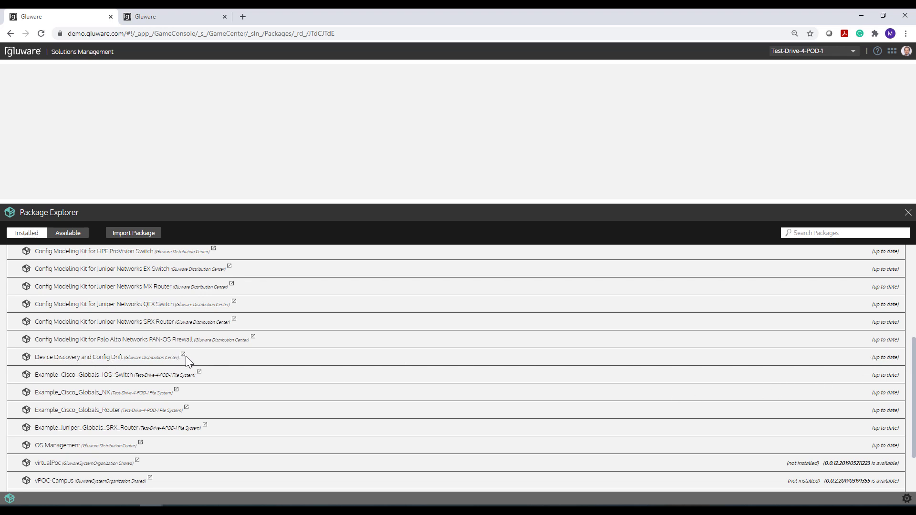
{"action": "left_click", "coordinate": [183, 357]}
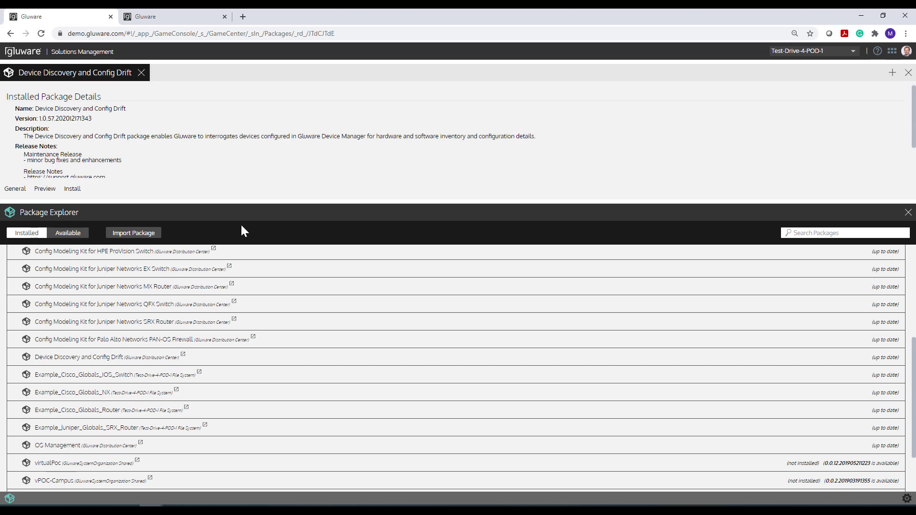
{"action": "left_click_drag", "start_coordinate": [243, 202], "coordinate": [244, 255]}
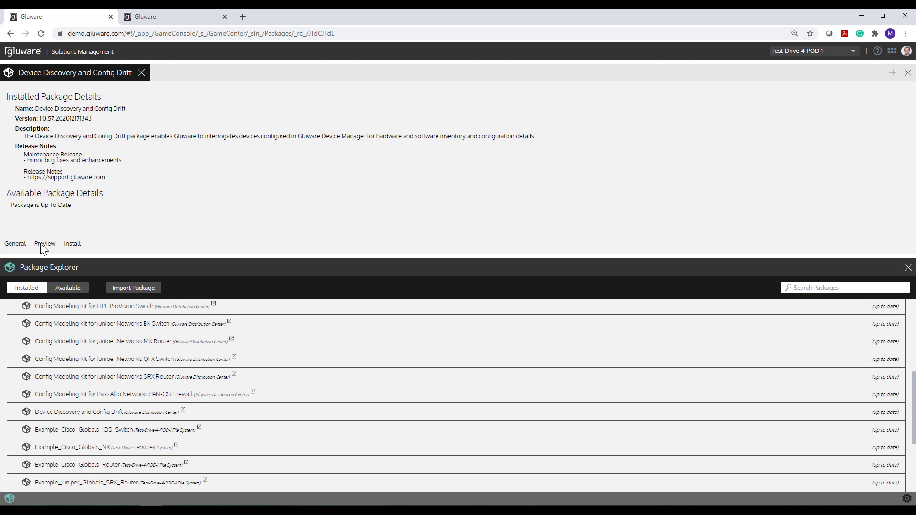
{"action": "left_click", "coordinate": [73, 245]}
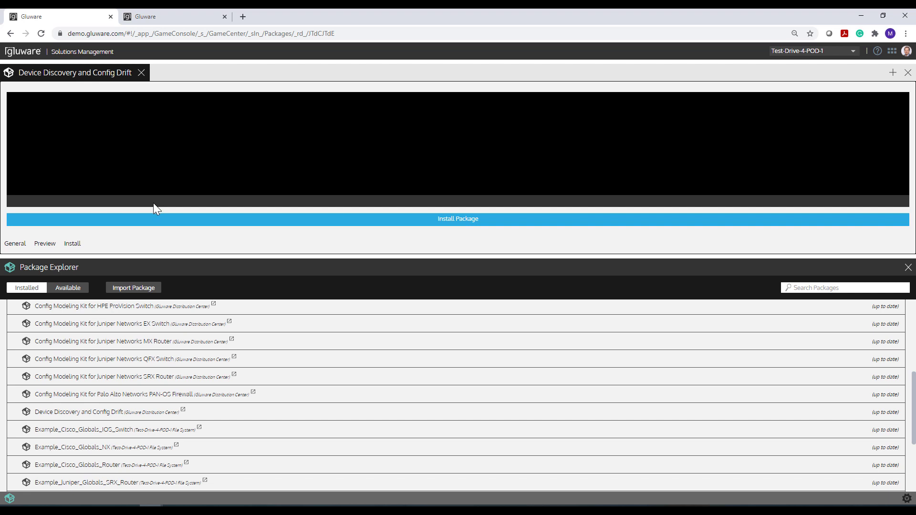
{"action": "left_click", "coordinate": [143, 73]}
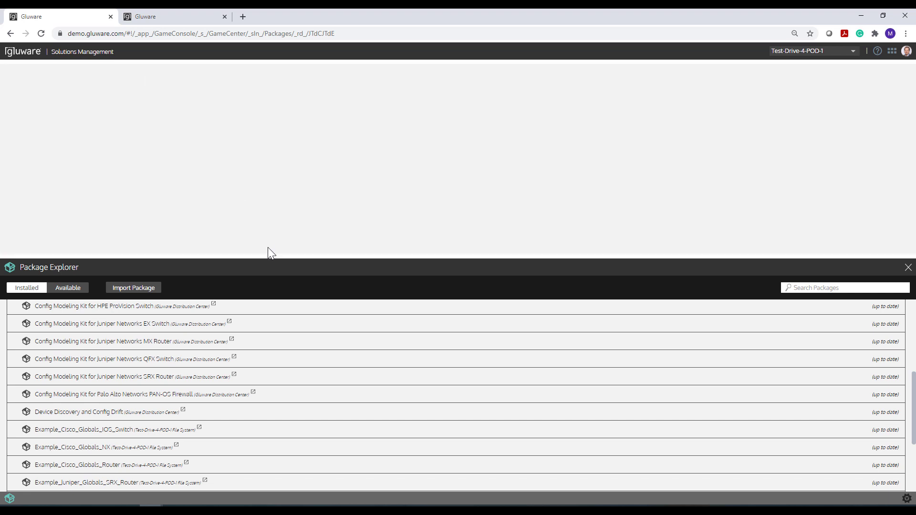
Enlarge the Package Explorer again and look through the config modeling kits, example globals and other installed packages in the Latest Releases list
{"action": "left_click_drag", "start_coordinate": [271, 258], "coordinate": [268, 182]}
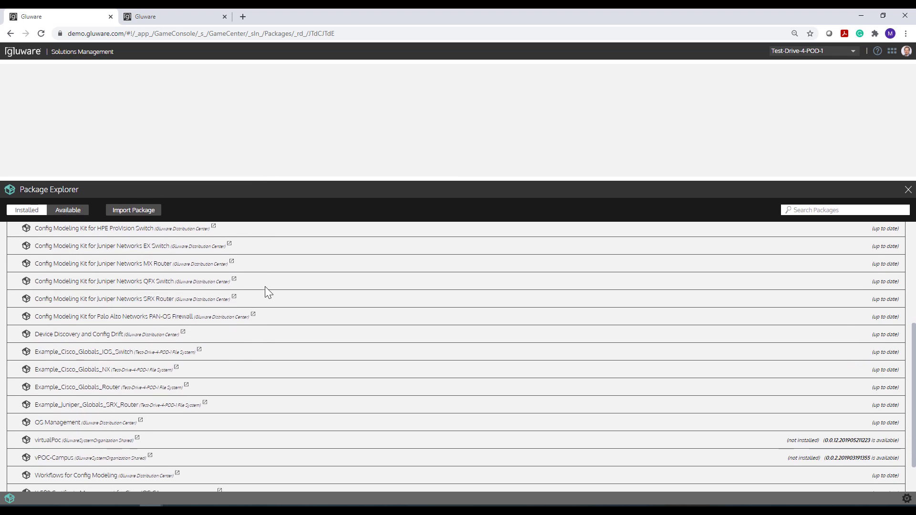
{"action": "scroll", "coordinate": [265, 288], "scroll_direction": "up", "scroll_amount": 3}
{"action": "scroll", "coordinate": [266, 287], "scroll_direction": "up", "scroll_amount": 2}
{"action": "scroll", "coordinate": [265, 287], "scroll_direction": "down", "scroll_amount": 2}
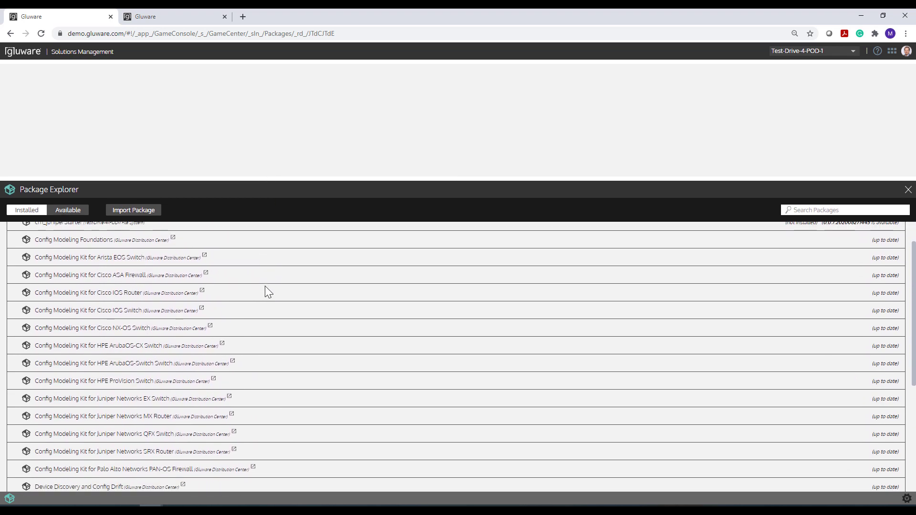
{"action": "scroll", "coordinate": [266, 288], "scroll_direction": "down", "scroll_amount": 4}
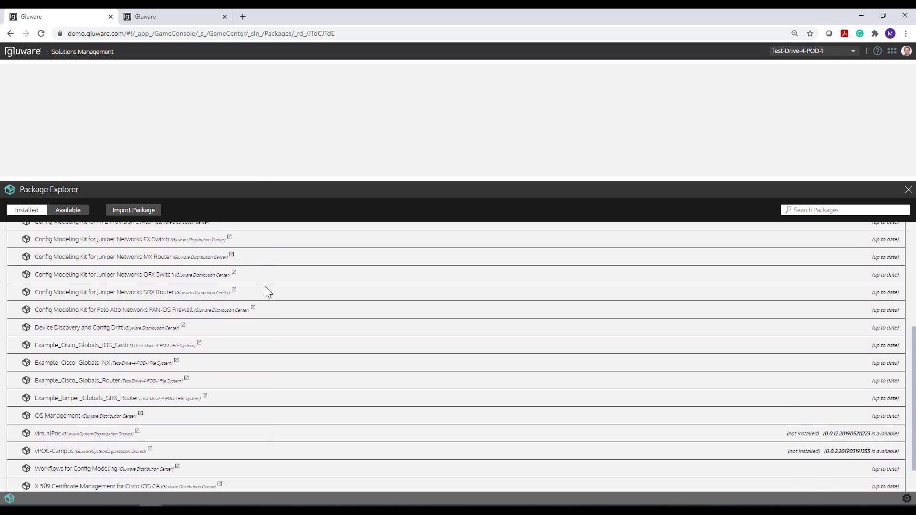
{"action": "scroll", "coordinate": [265, 288], "scroll_direction": "up", "scroll_amount": 6}
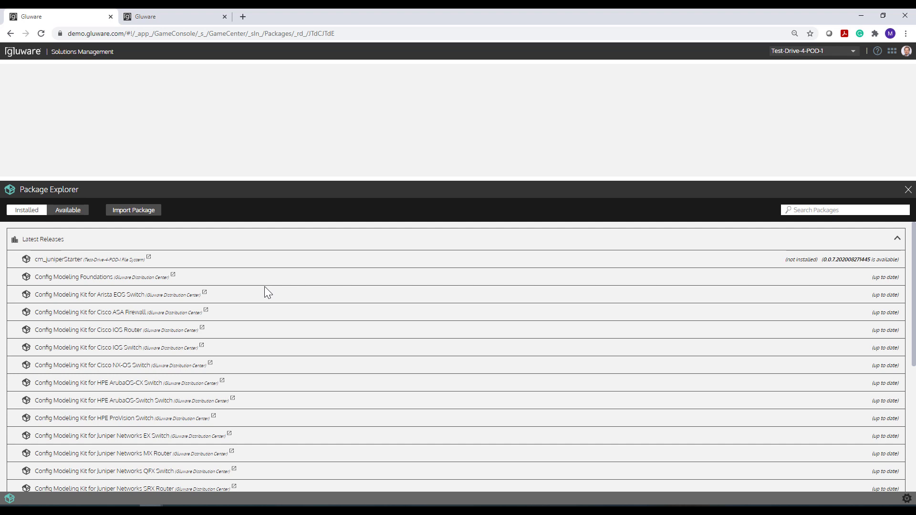
{"action": "scroll", "coordinate": [266, 287], "scroll_direction": "down", "scroll_amount": 3}
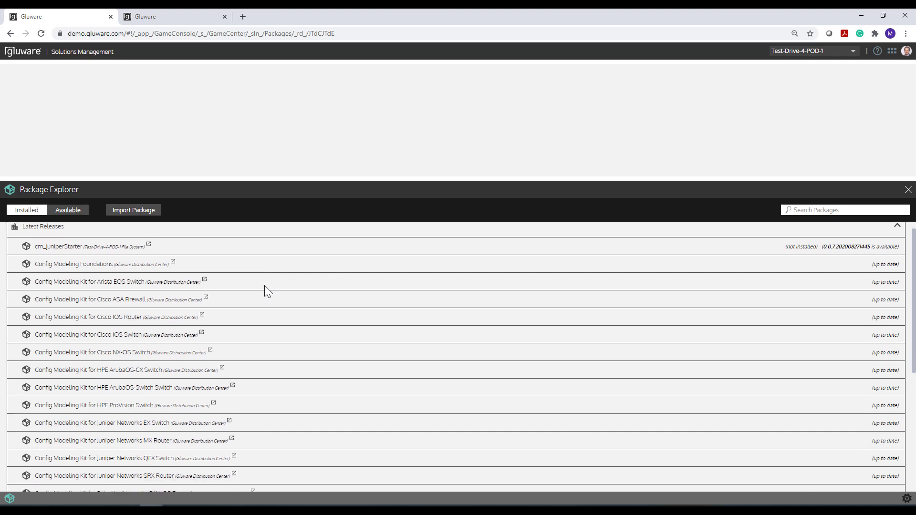
{"action": "scroll", "coordinate": [265, 290], "scroll_direction": "down", "scroll_amount": 1}
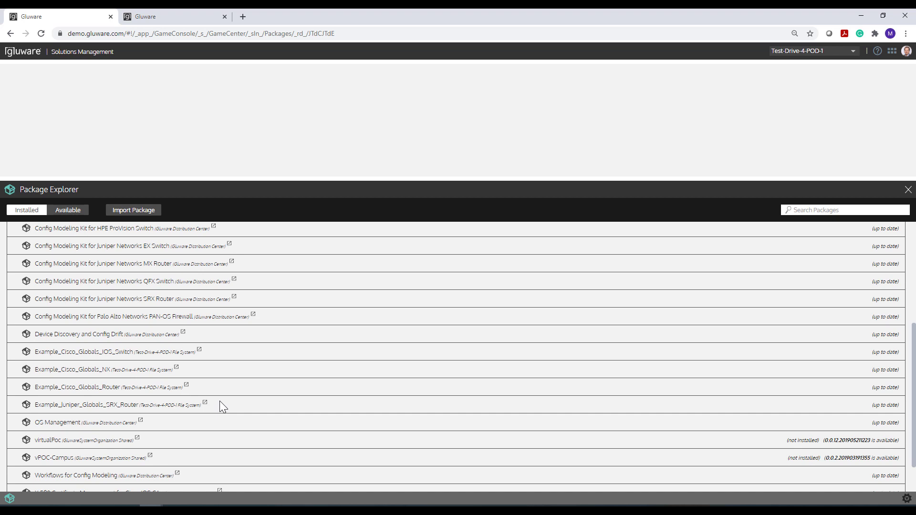
{"action": "scroll", "coordinate": [223, 407], "scroll_direction": "up", "scroll_amount": 5}
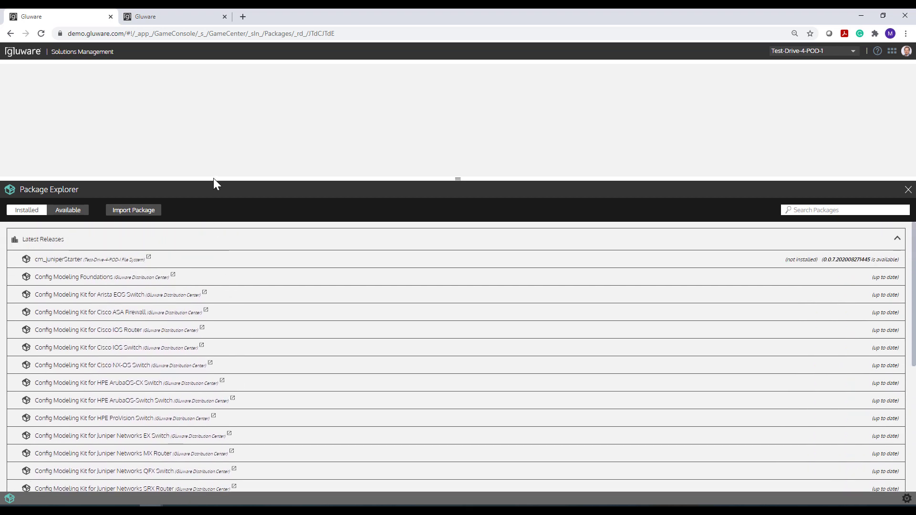
{"action": "left_click_drag", "start_coordinate": [210, 173], "coordinate": [207, 159]}
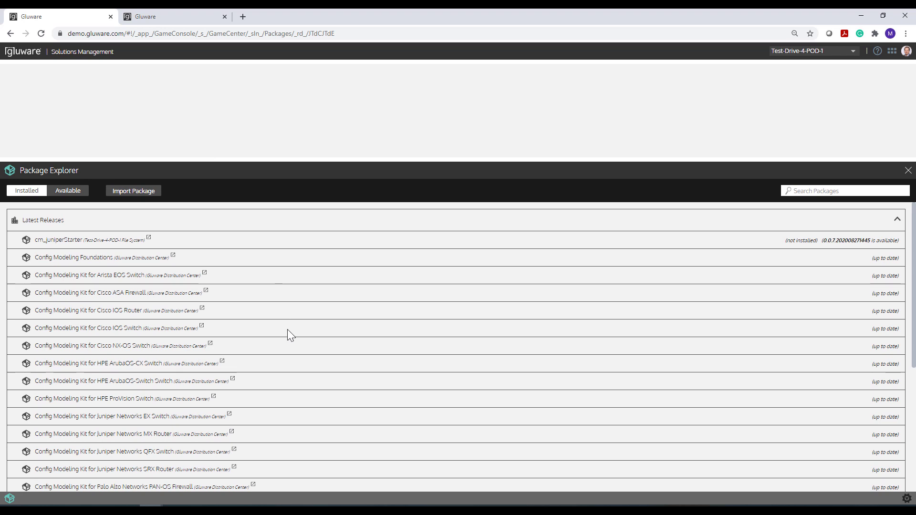